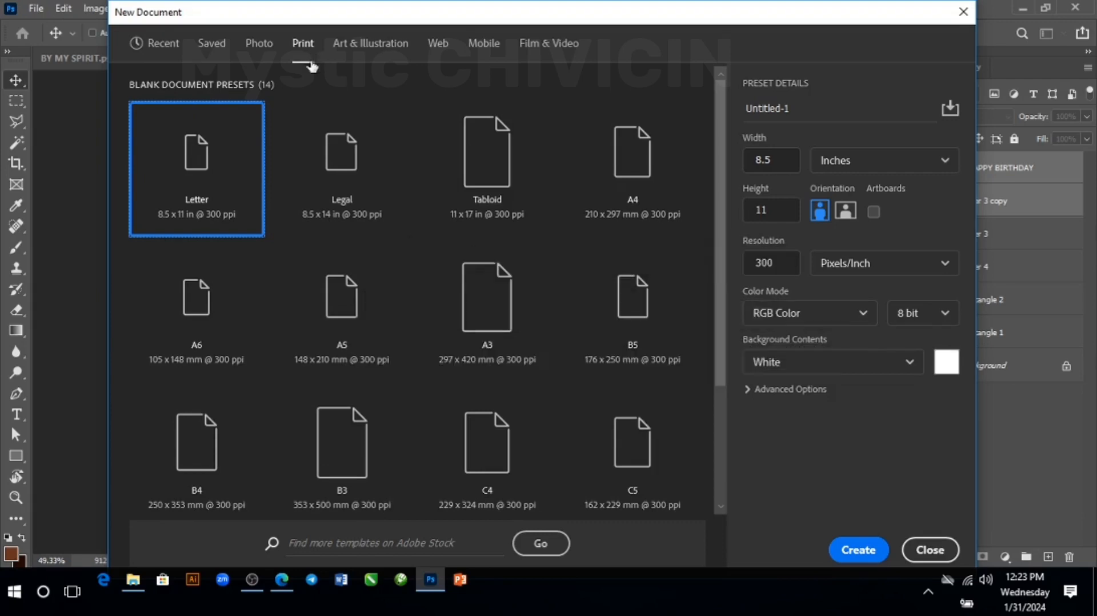
Create a new A5 print document named HOUSE FOR SALE with 16 bit RGB colour and a white background.
click(350, 294)
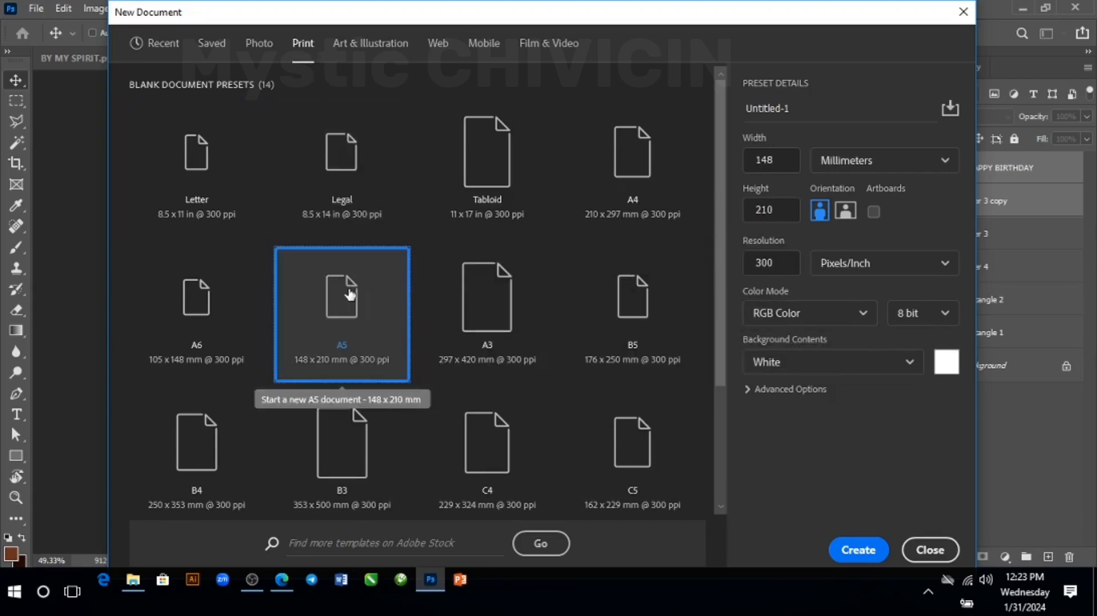
click(814, 109)
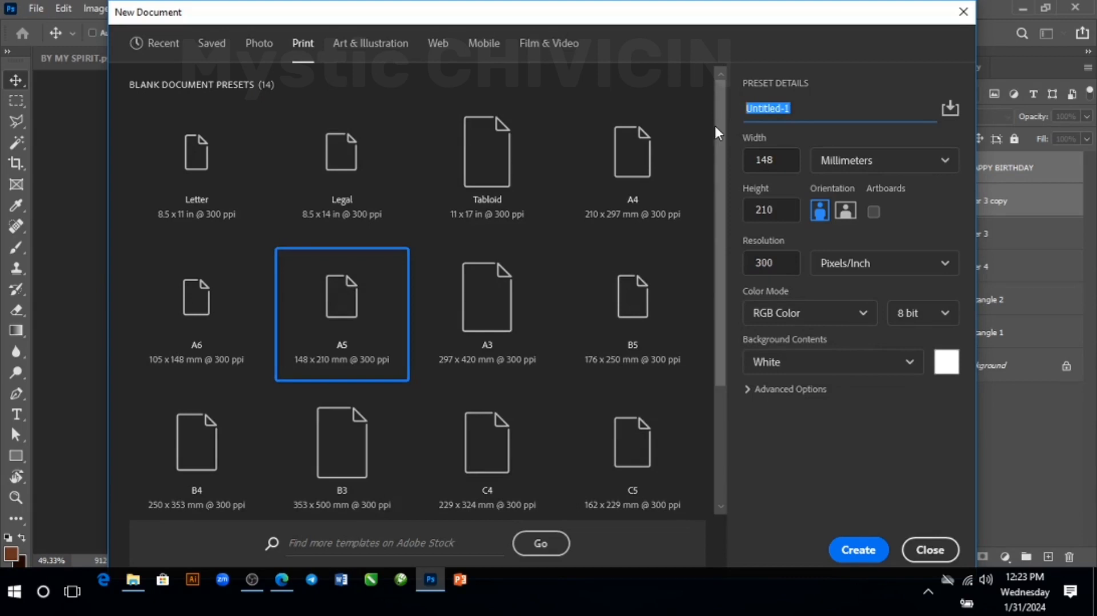
text(HOUSE FOR SALE)
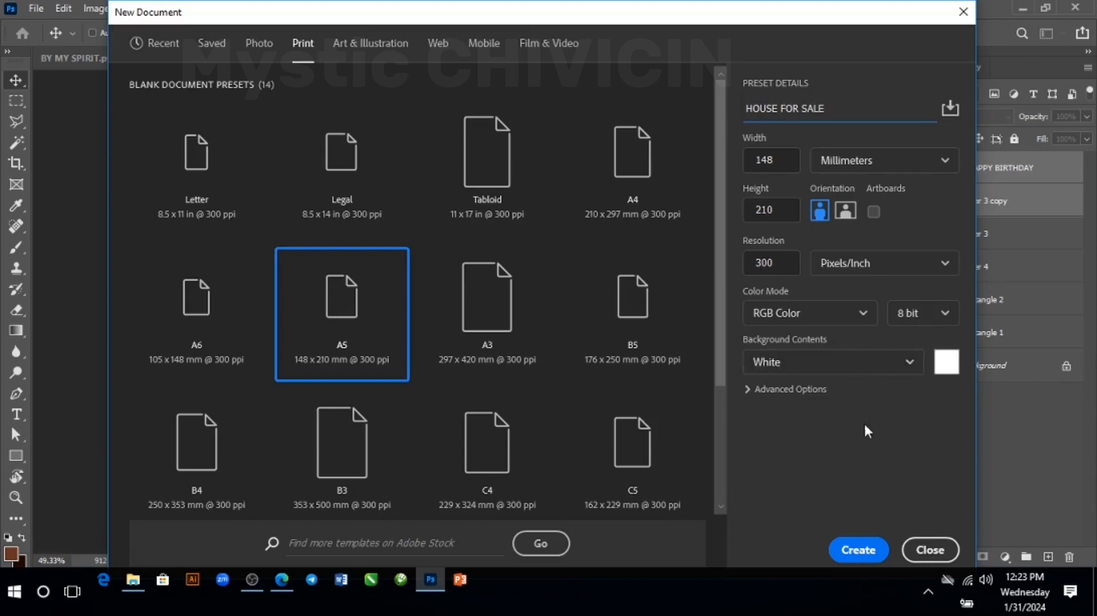
click(912, 313)
click(912, 314)
click(911, 371)
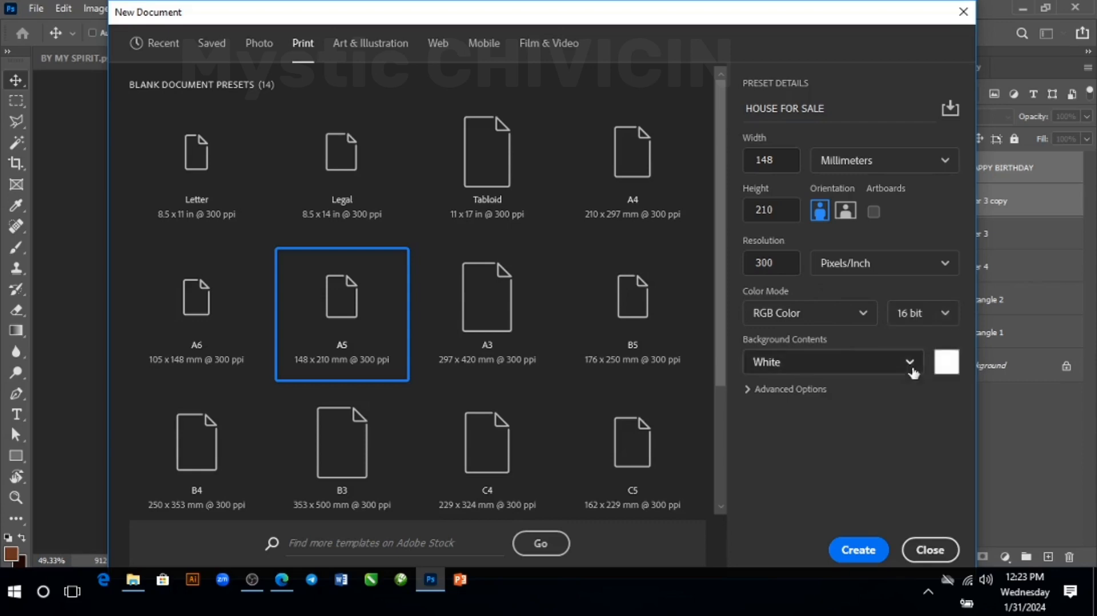
click(852, 549)
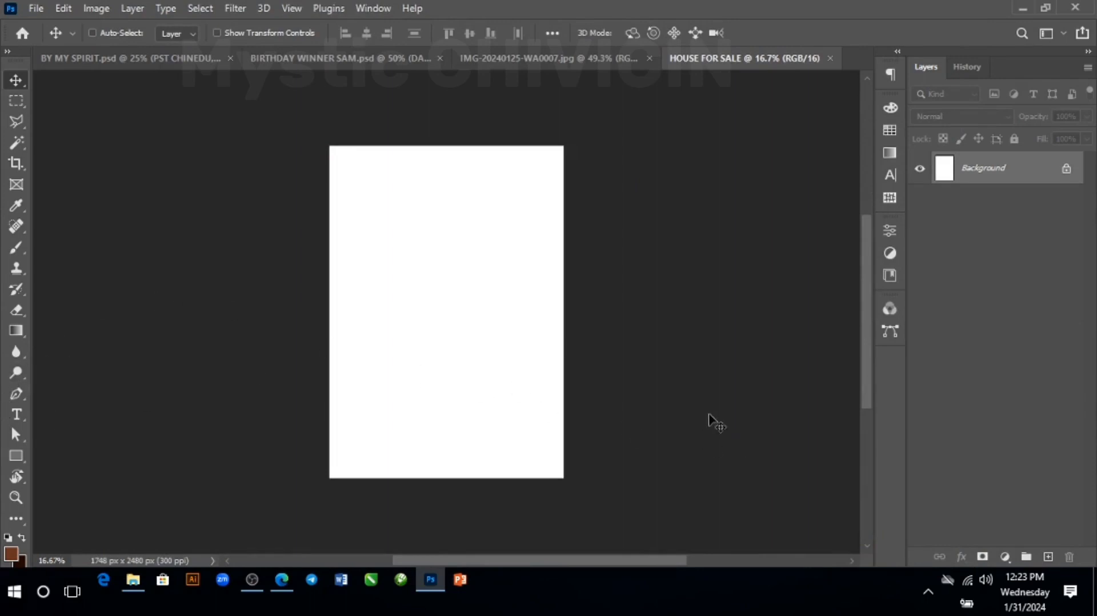
Add a light grey Solid Color fill layer above the background.
click(1003, 557)
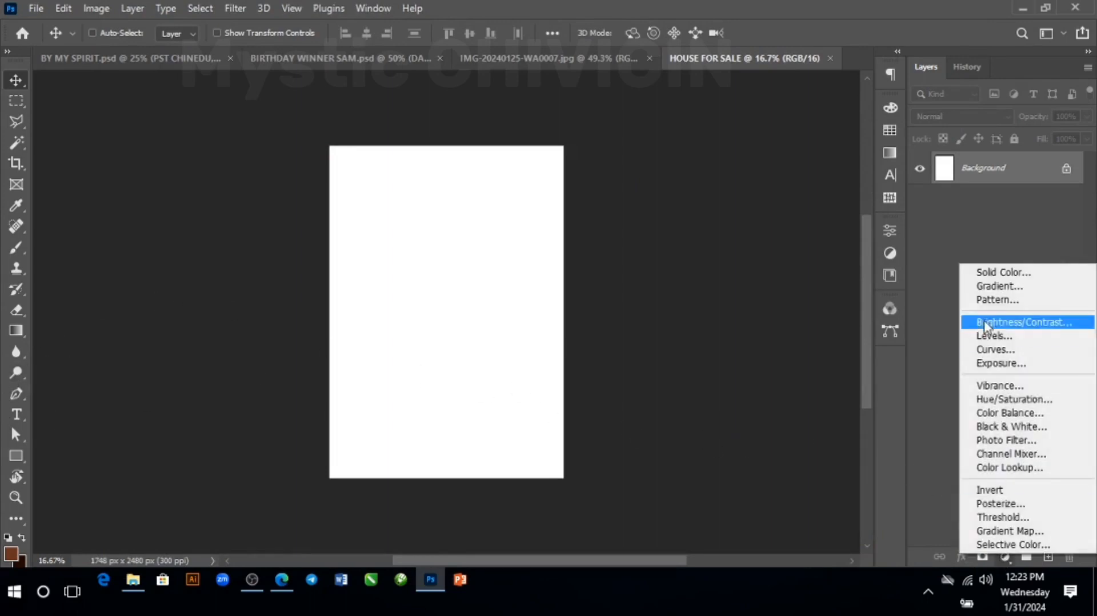
click(986, 275)
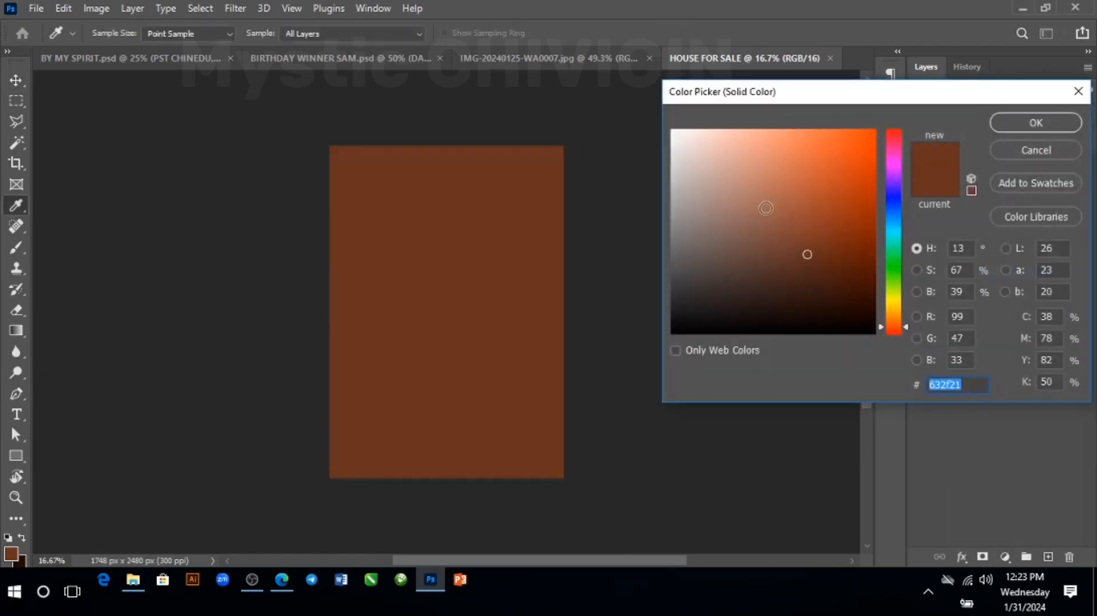
drag(725, 172, 642, 152)
key(Return)
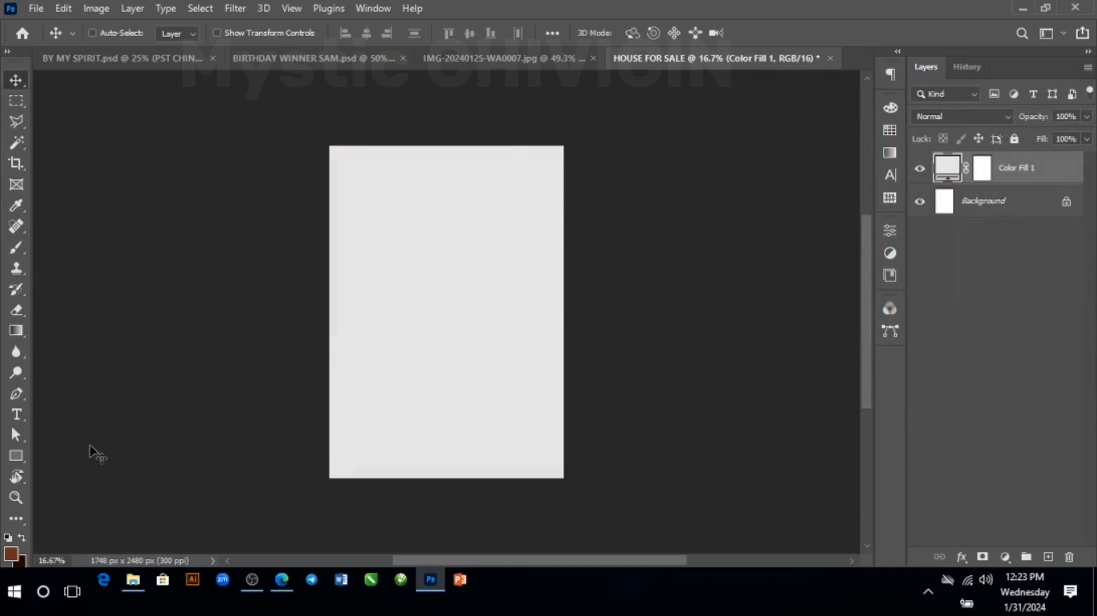
Draw an ellipse shape about 2761 by 1223 px across the upper part of the page, extending past both sides.
click(16, 456)
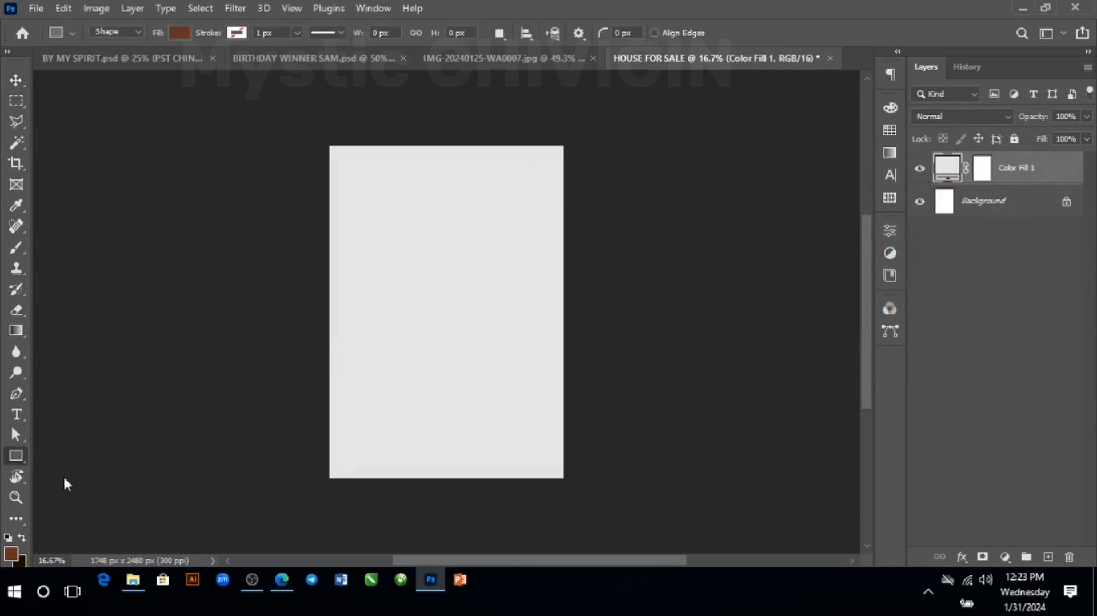
drag(274, 106, 644, 268)
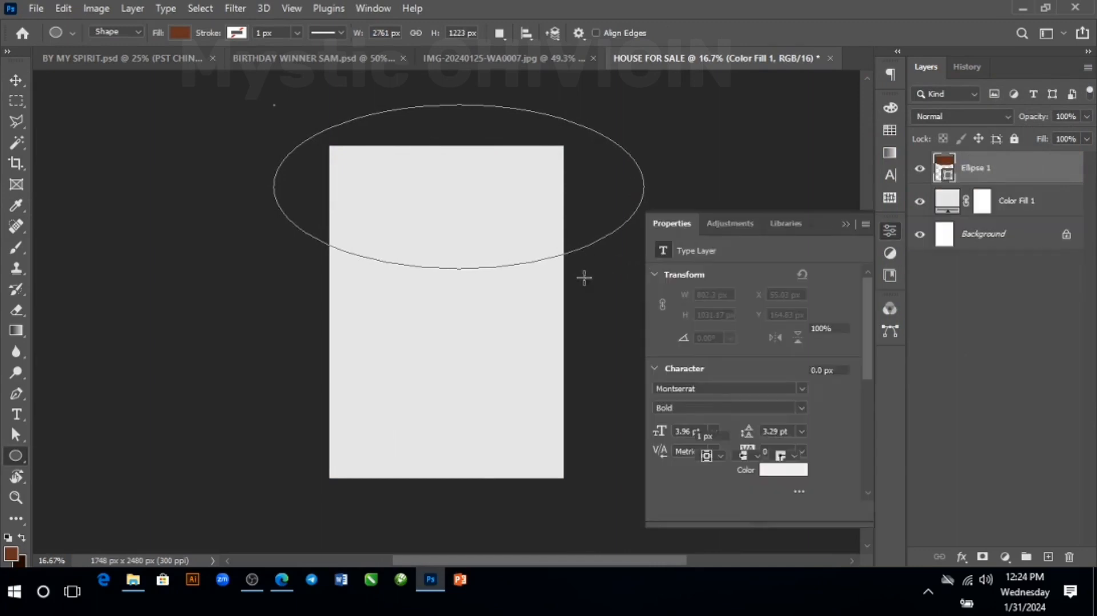
key(v)
click(845, 224)
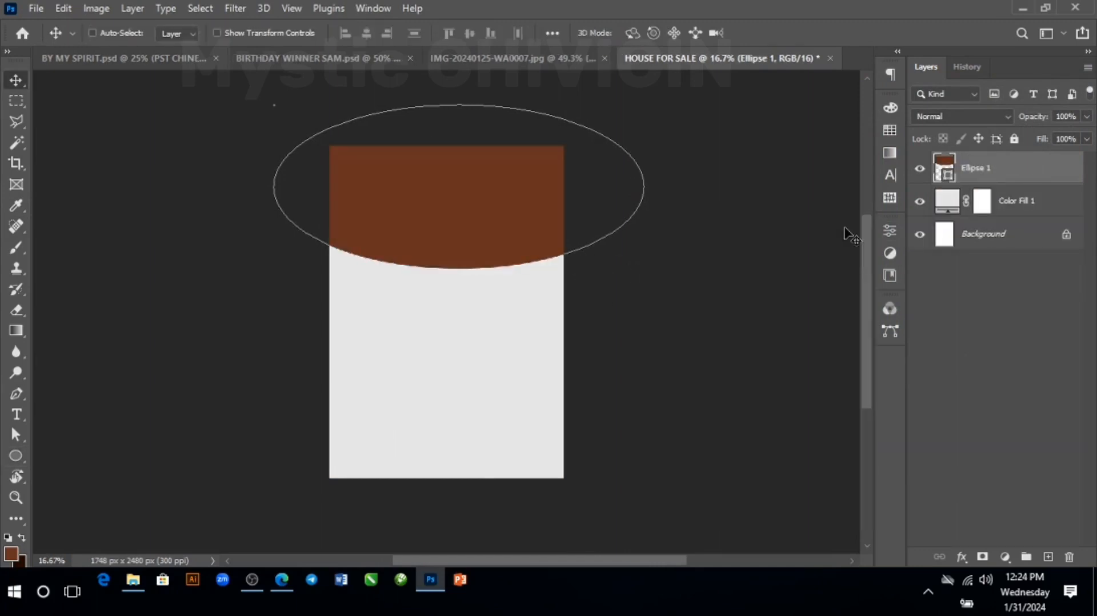
Fill the ellipse with orange d73408 and move it up until only a shallow curved band covers the page's top edge.
double_click(946, 176)
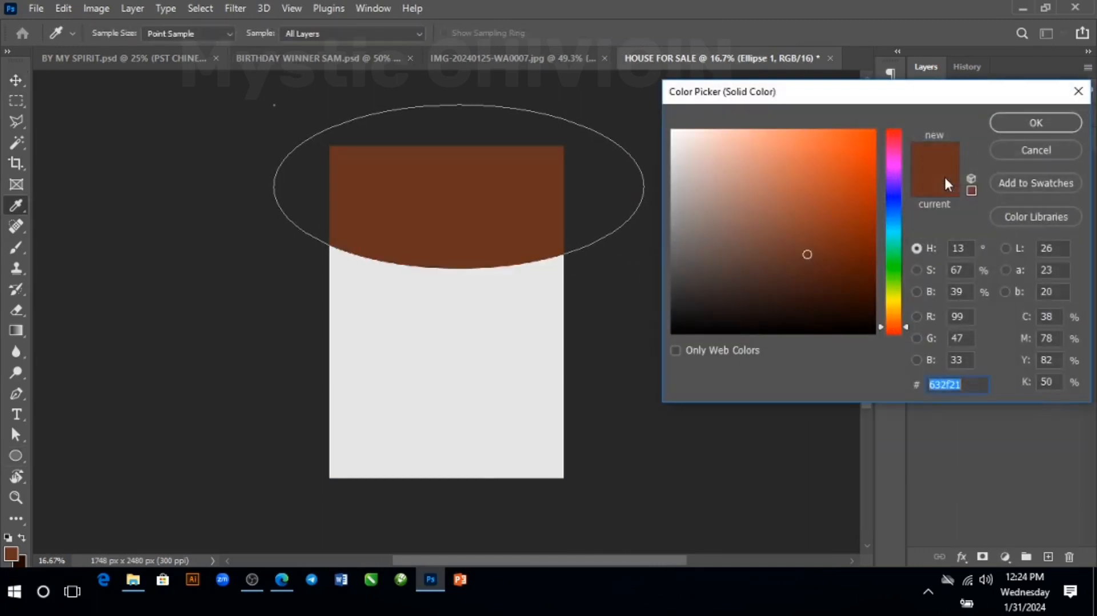
drag(855, 162, 869, 161)
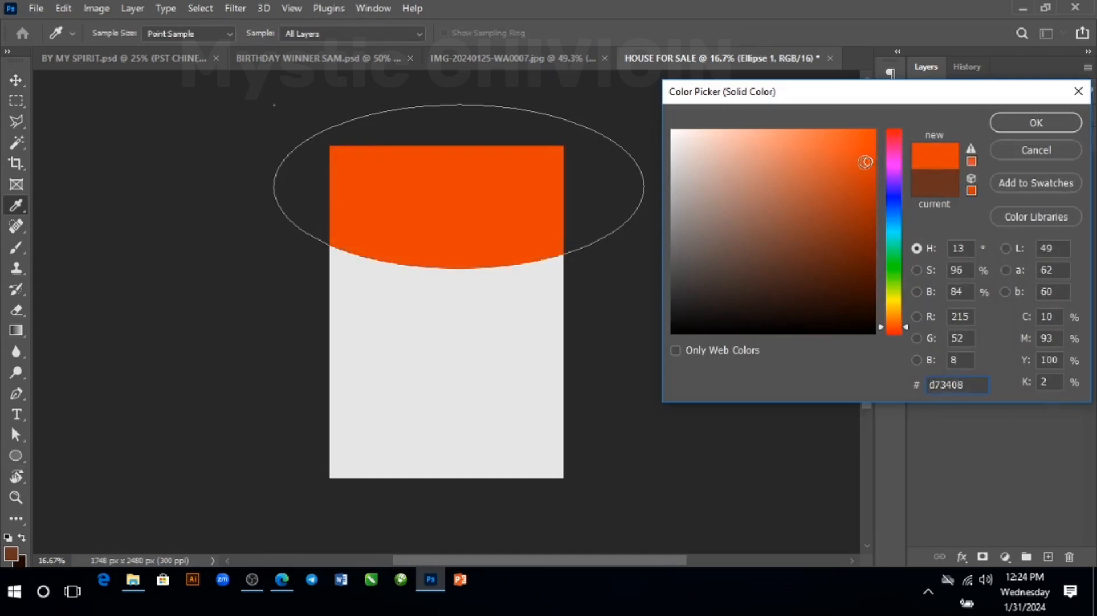
key(Return)
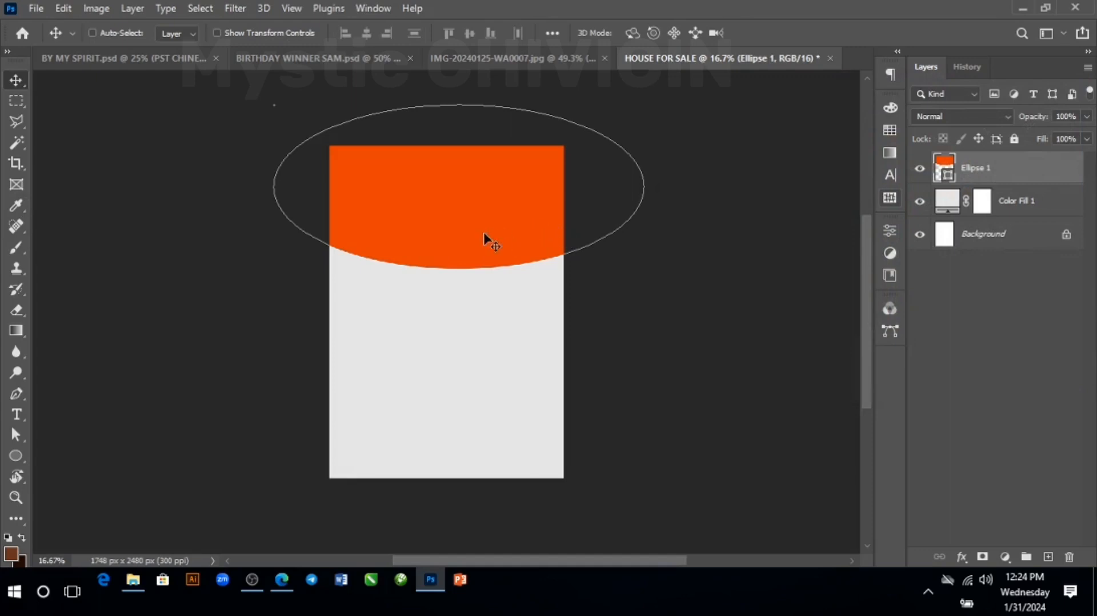
drag(477, 245, 467, 140)
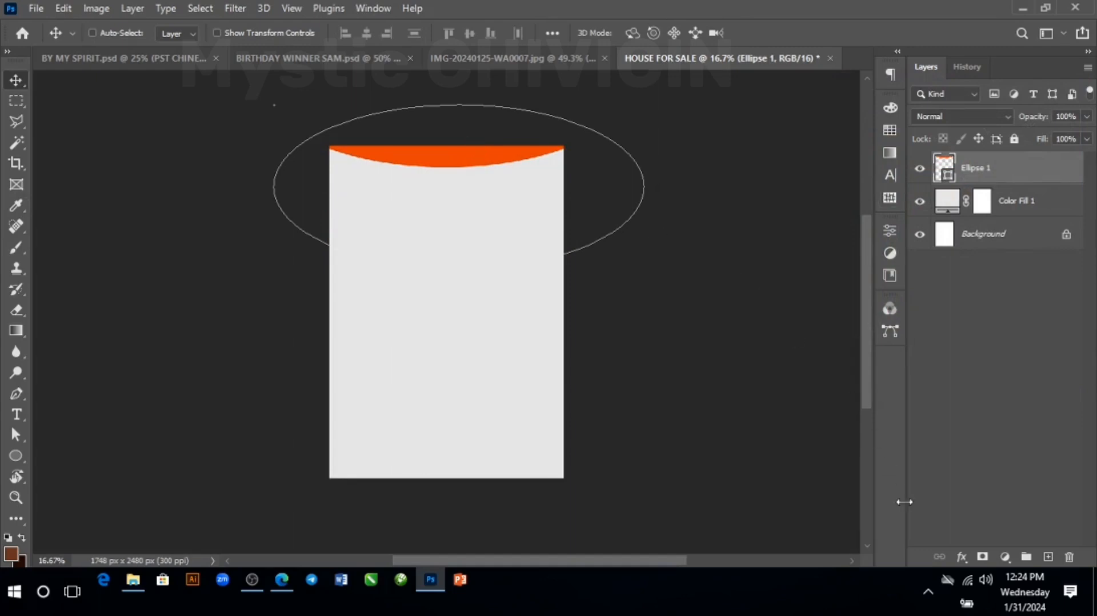
Add a 30 px white outside Stroke effect to the ellipse.
click(963, 557)
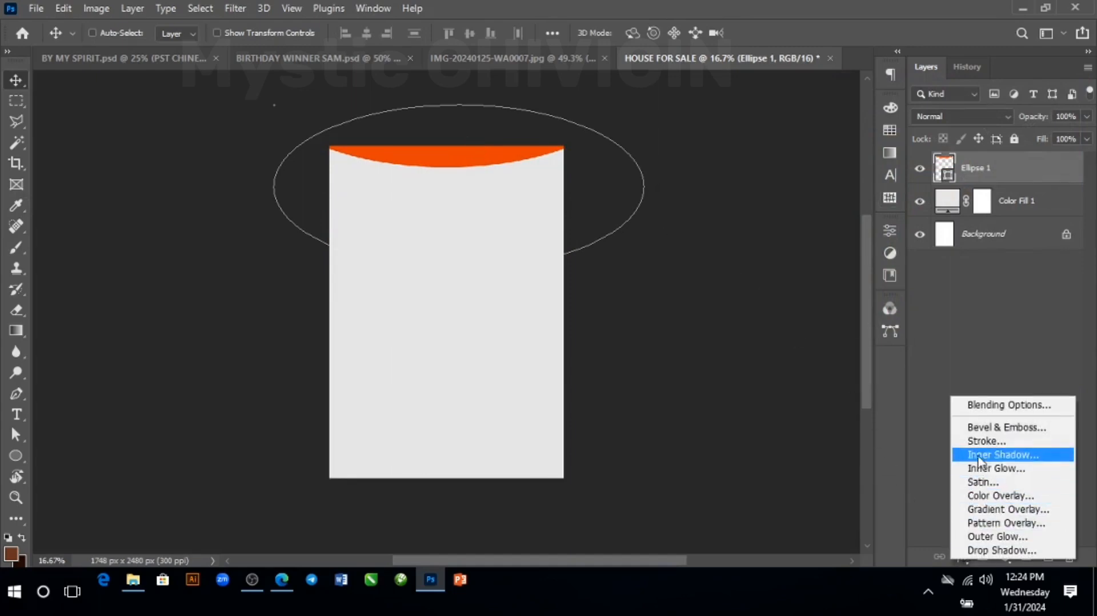
click(976, 441)
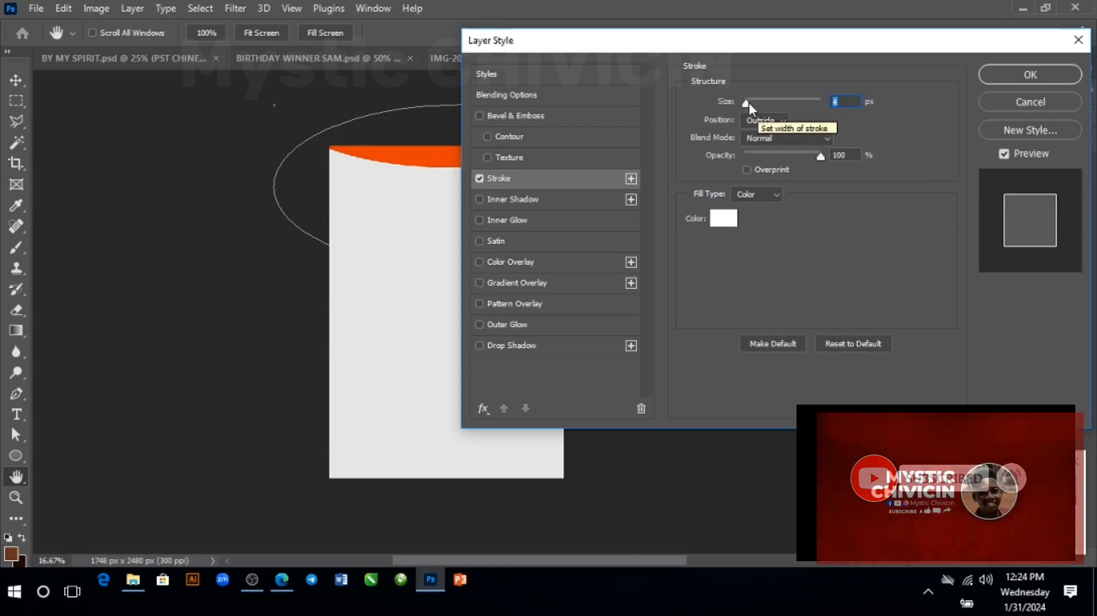
drag(749, 103, 758, 104)
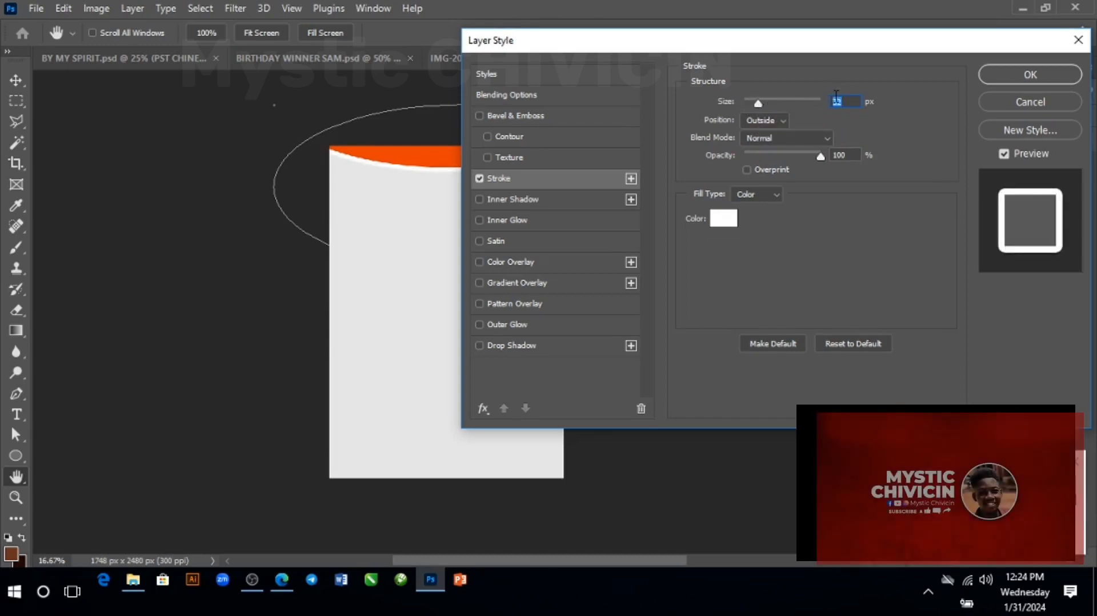
text(30)
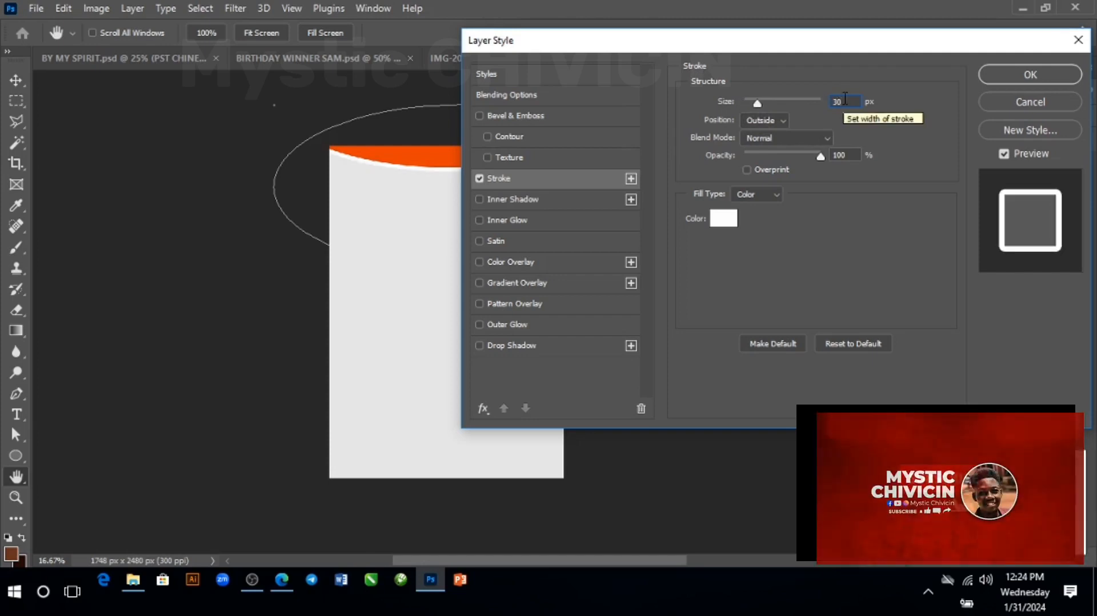
click(1040, 66)
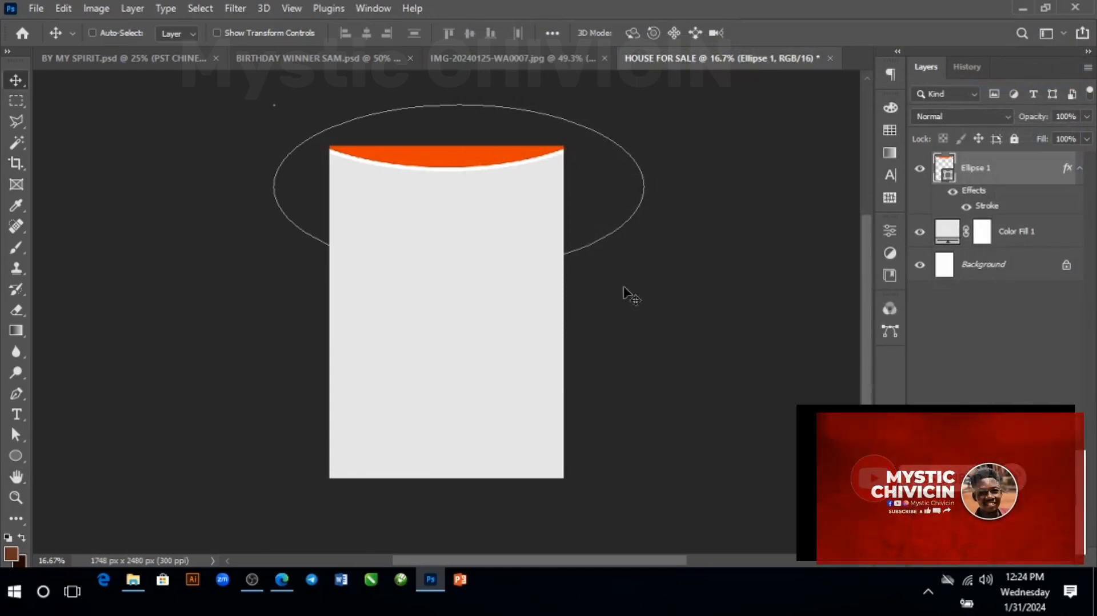
Draw a rectangle about 1832 by 857 px across the bottom of the page and fill it with red d70808.
click(8, 458)
click(58, 455)
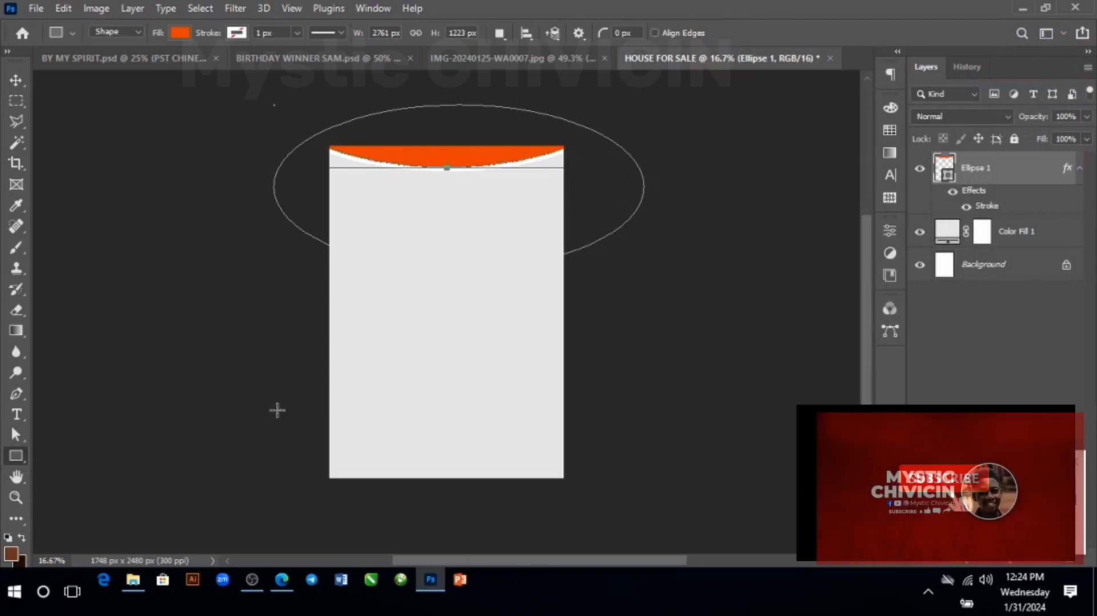
drag(334, 475, 571, 366)
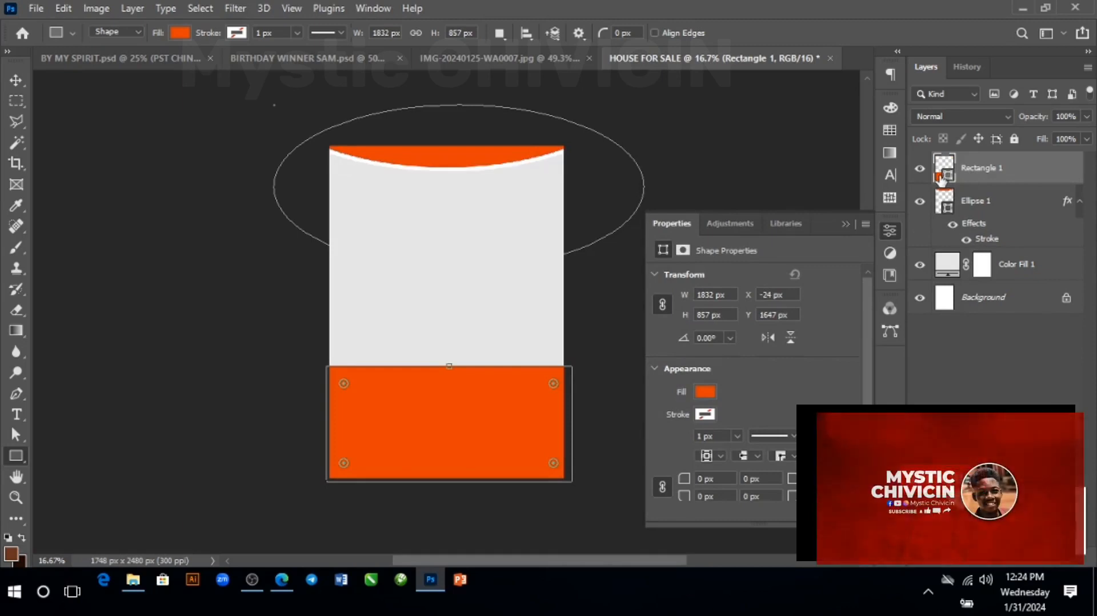
double_click(941, 176)
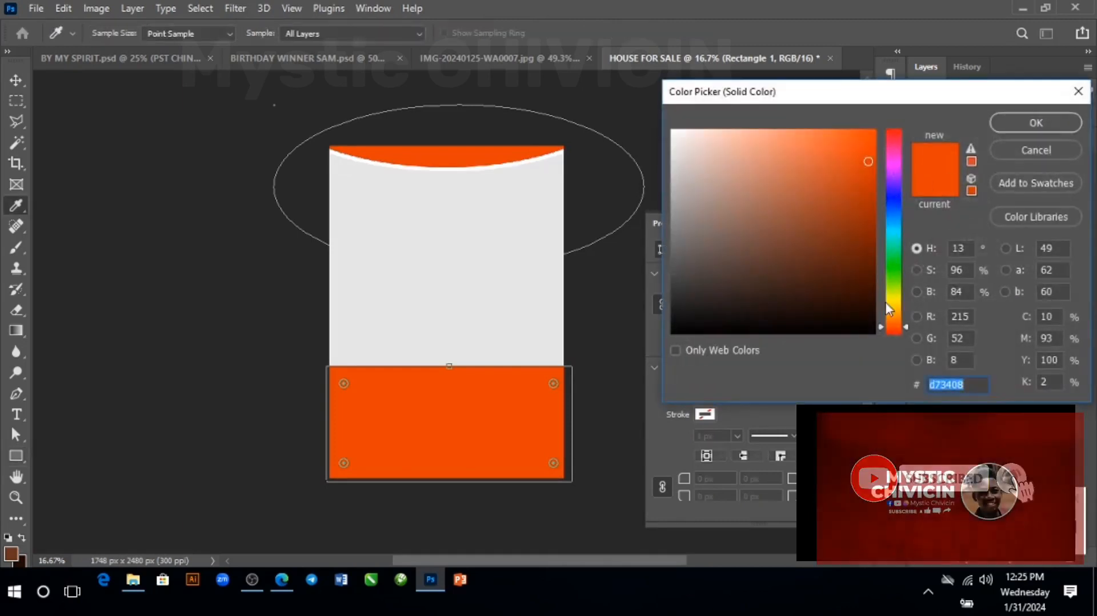
drag(890, 309, 890, 353)
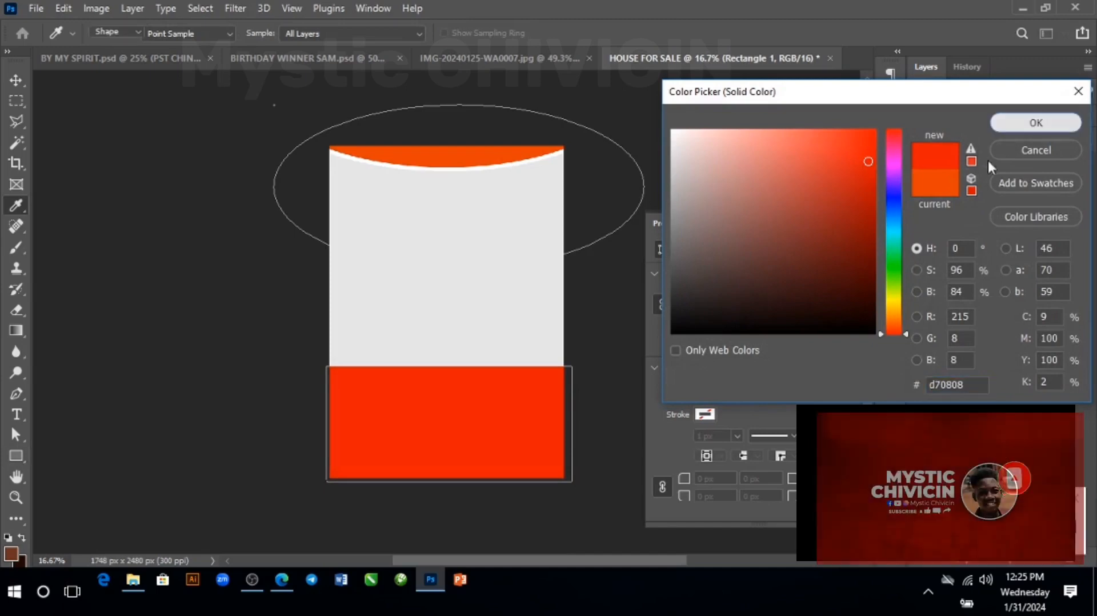
click(1036, 123)
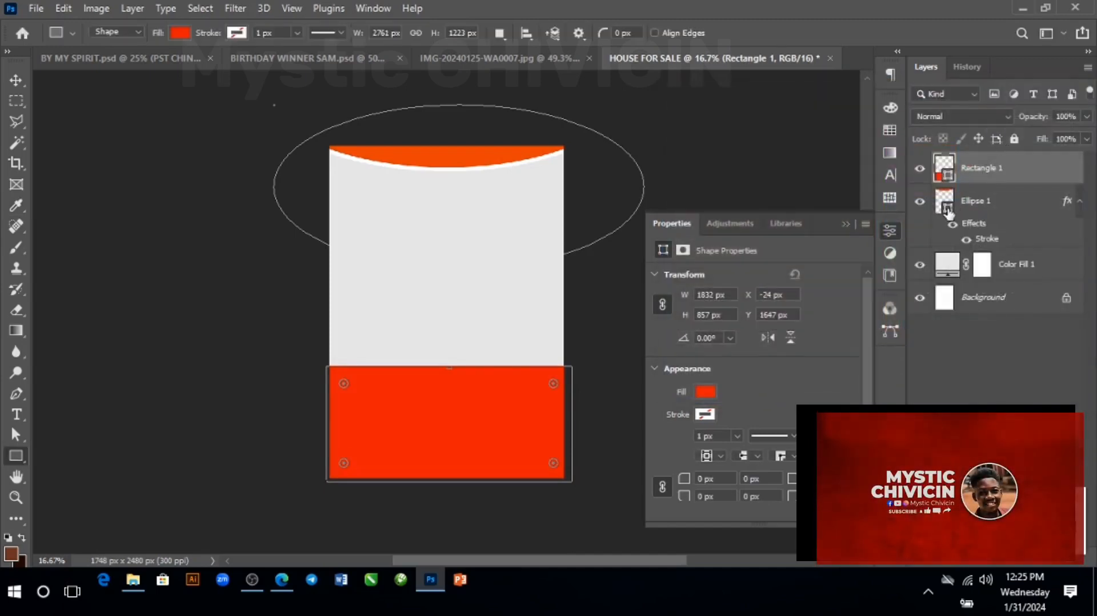
Recolour the ellipse at the top of the page with the red d70808 sampled from the bottom rectangle.
drag(948, 211, 540, 405)
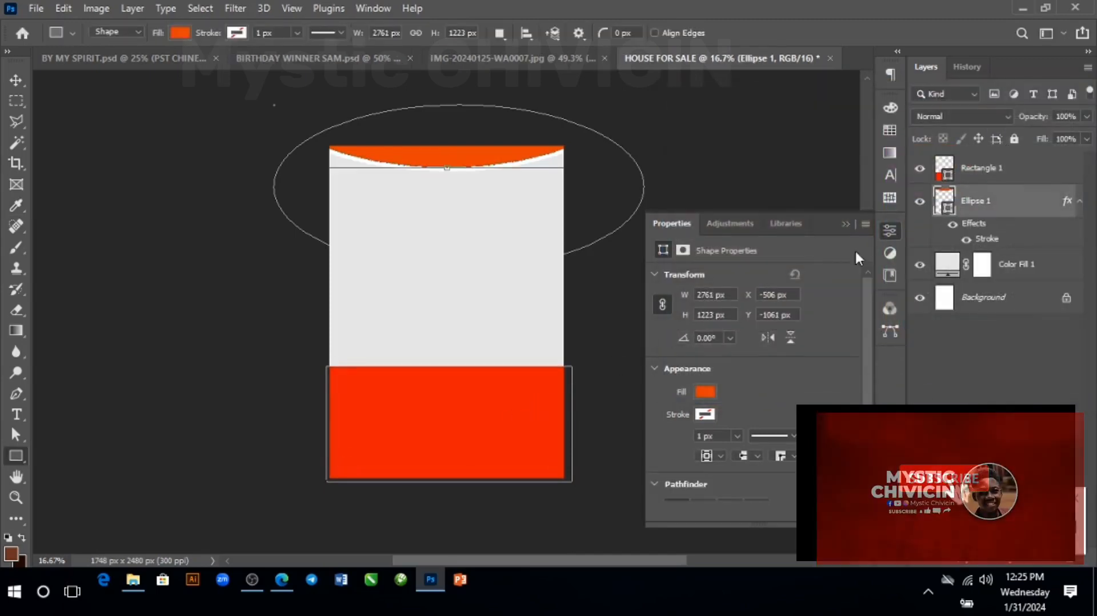
double_click(944, 201)
click(495, 435)
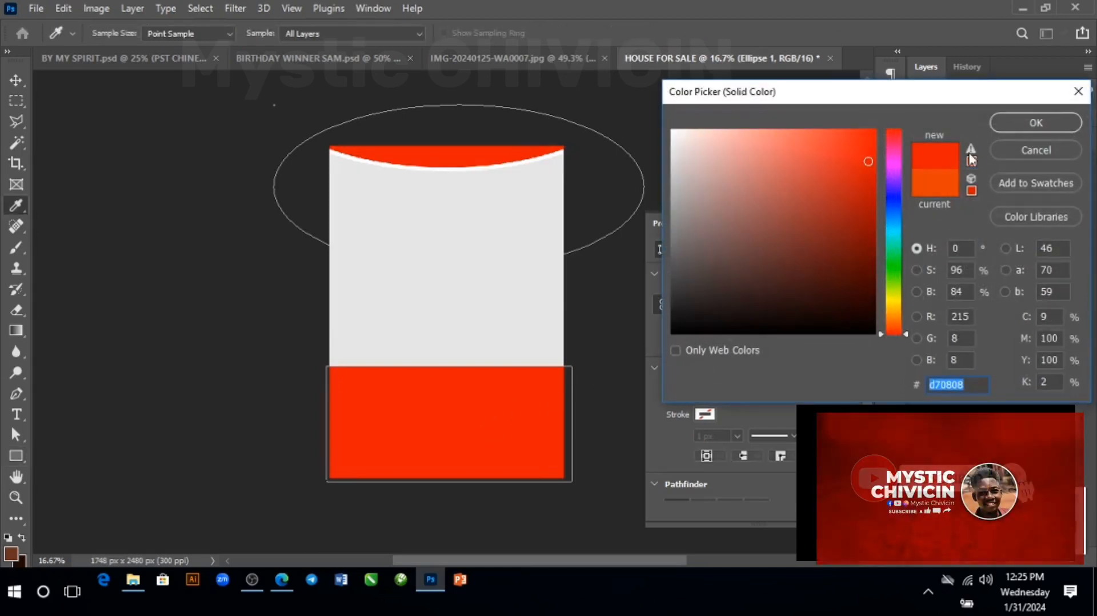
click(1004, 125)
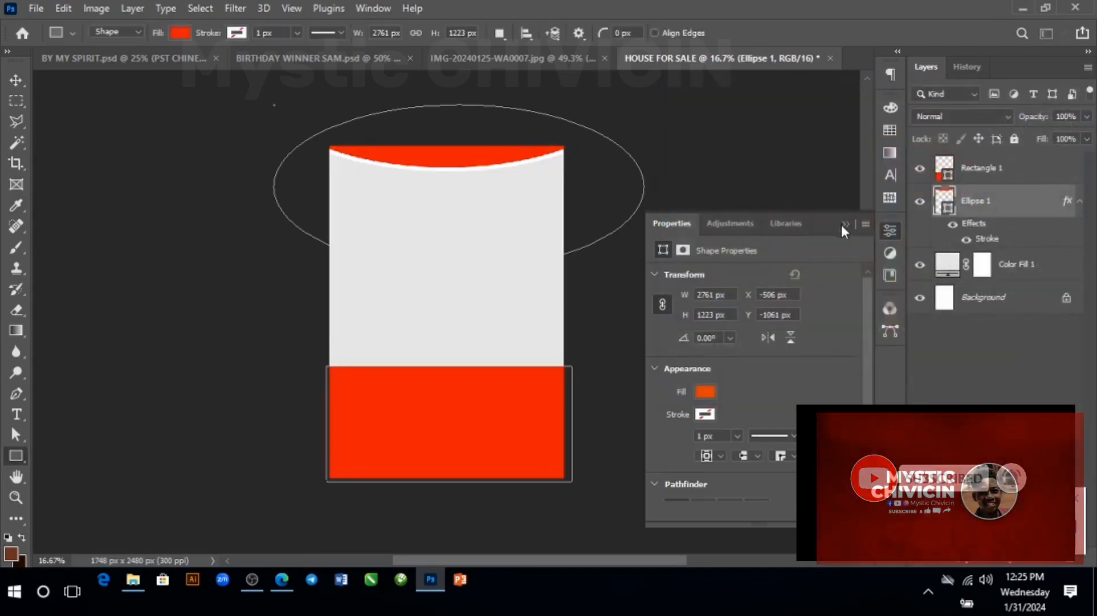
click(844, 224)
key(v)
Draw a red circle about 1161 px wide above the Rectangle 1 layer and place it mid-page, overlapping the rectangle's upper edge.
click(992, 175)
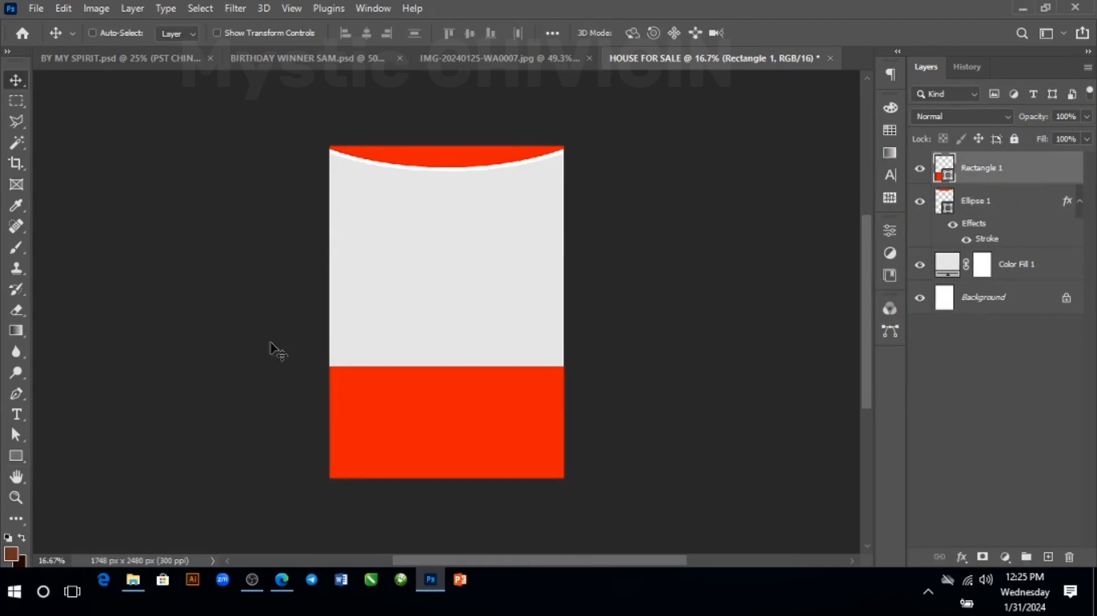
click(16, 455)
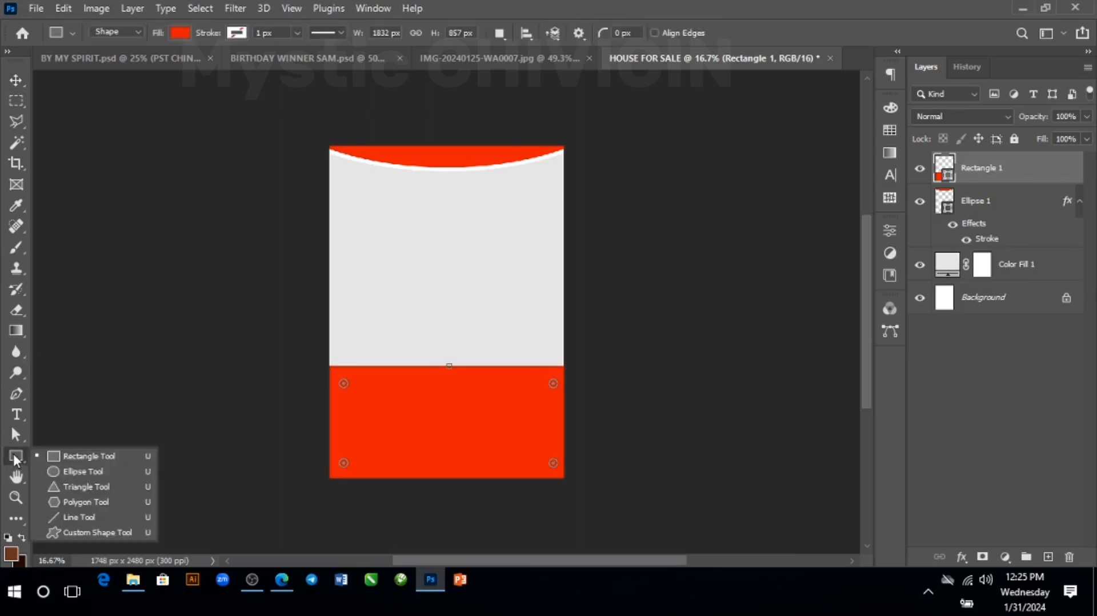
click(54, 462)
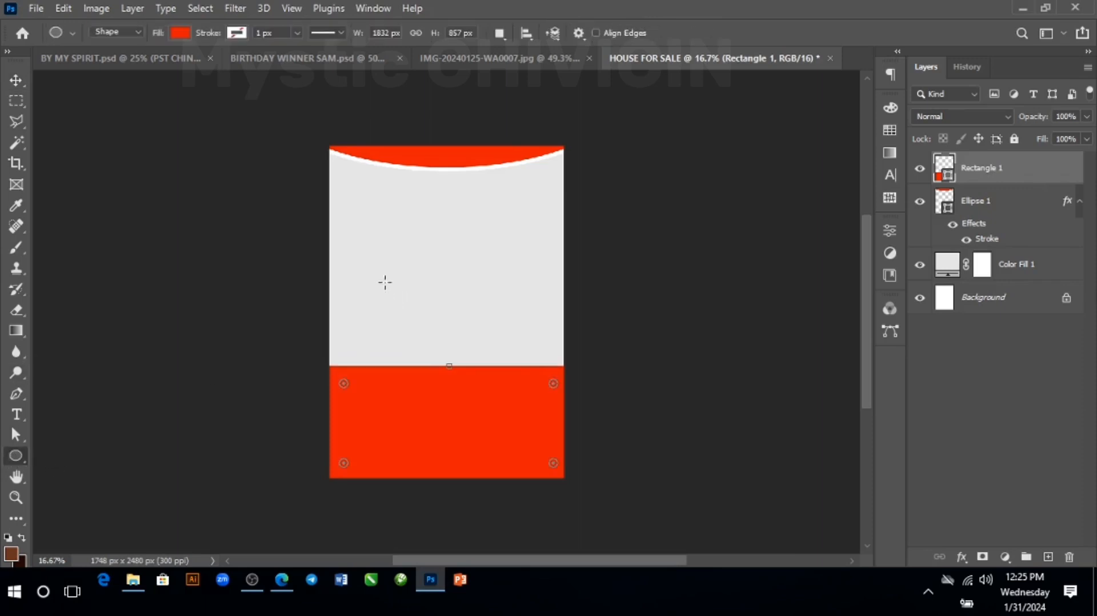
drag(378, 270, 533, 474)
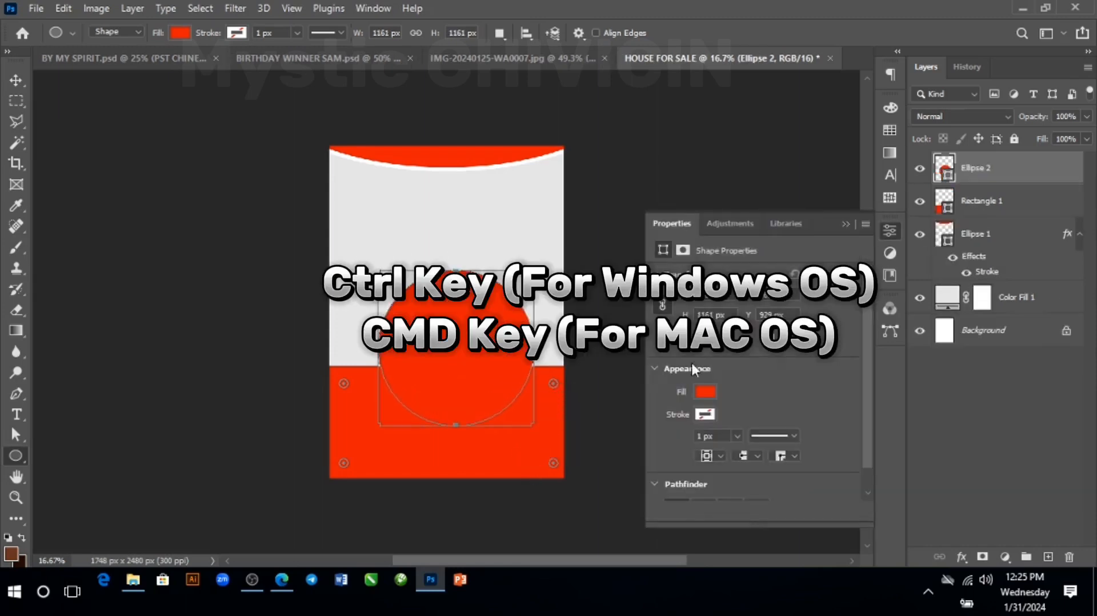
key(ctrl)
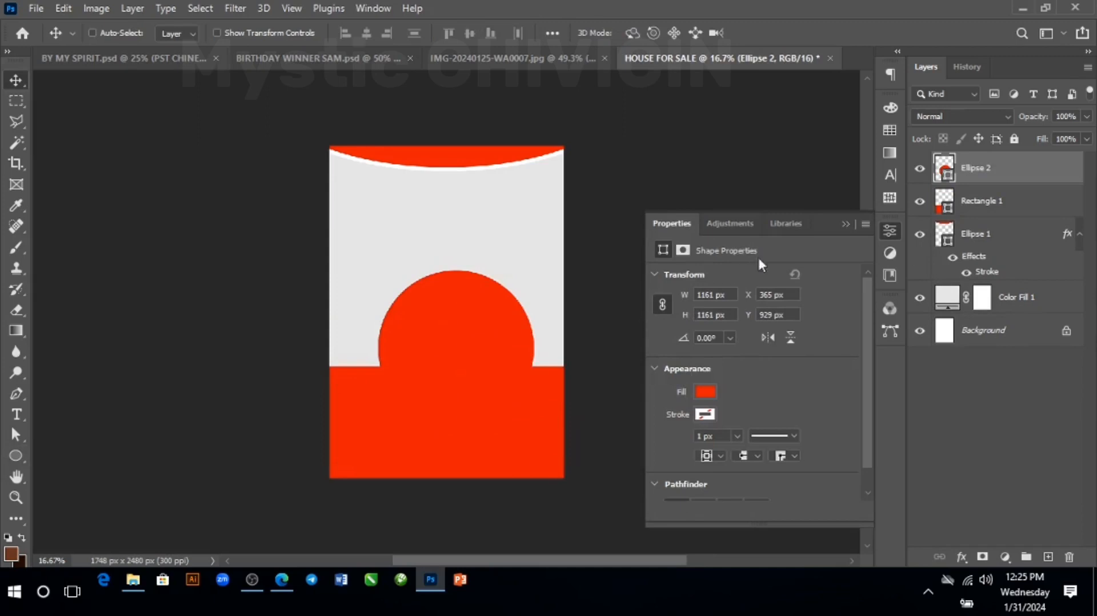
click(845, 223)
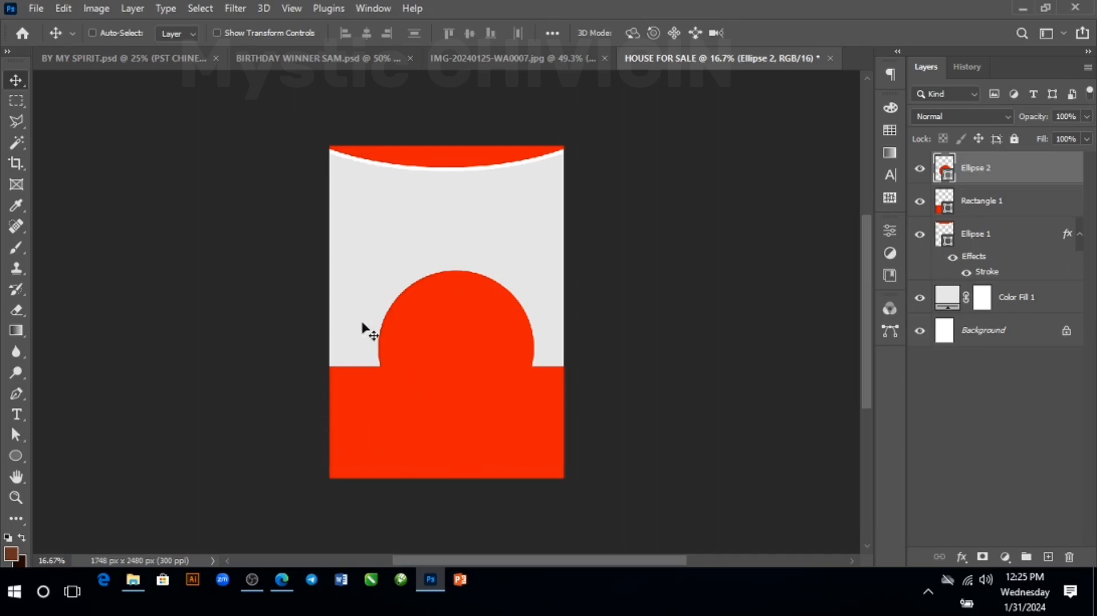
mouse_move(467, 306)
mouse_down()
mouse_move(421, 320)
mouse_move(457, 303)
mouse_move(449, 314)
mouse_up()
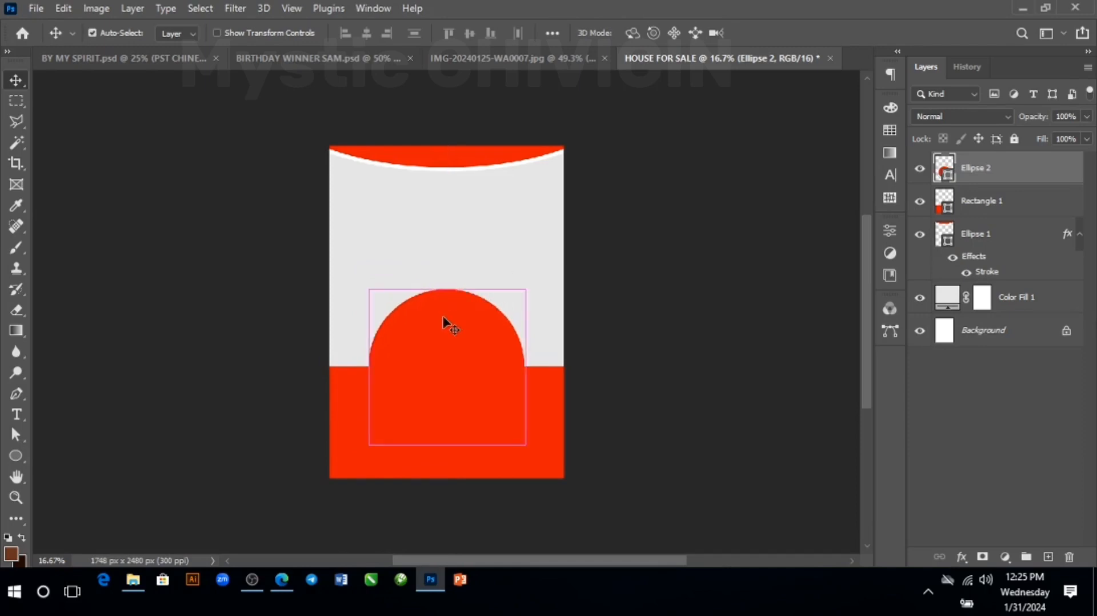
Duplicate the red mid-page circle and shrink the copy around its centre to about 73%.
key(ctrl+j)
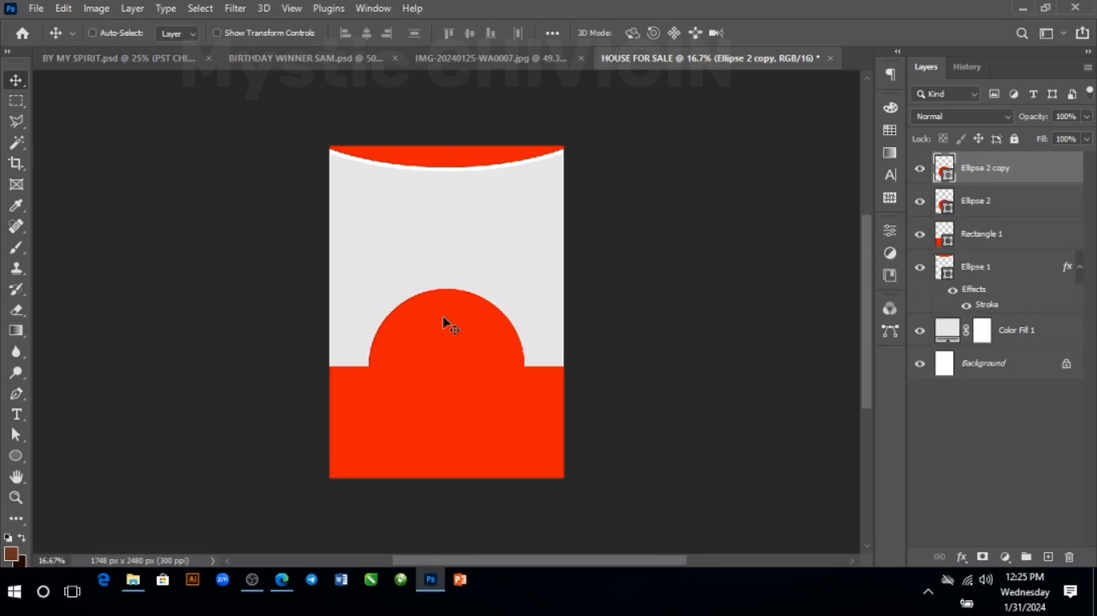
key(ctrl+t)
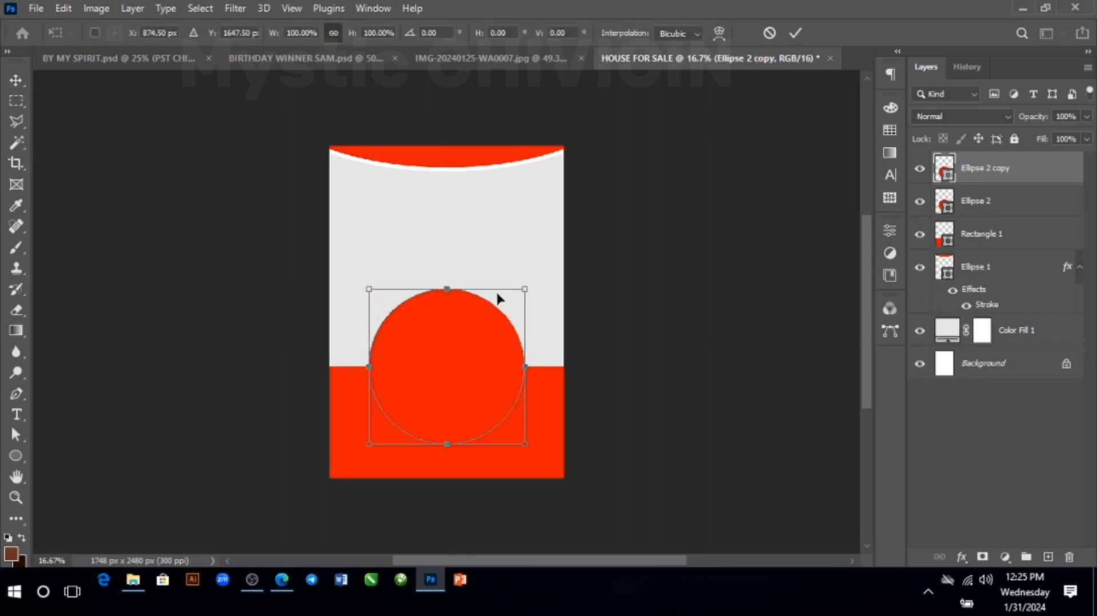
drag(525, 286, 505, 306)
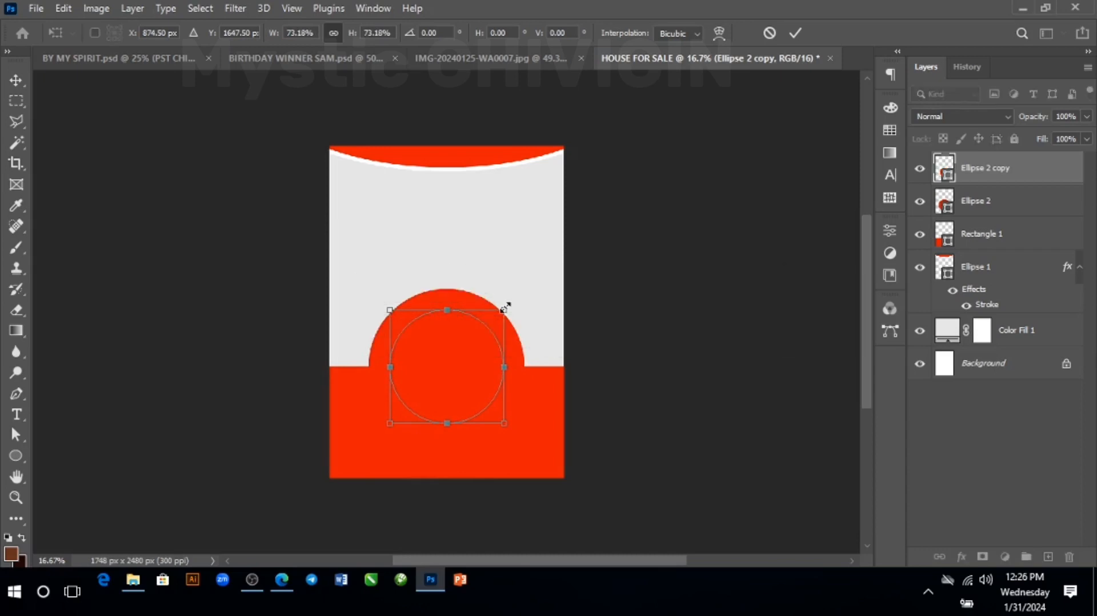
key(Return)
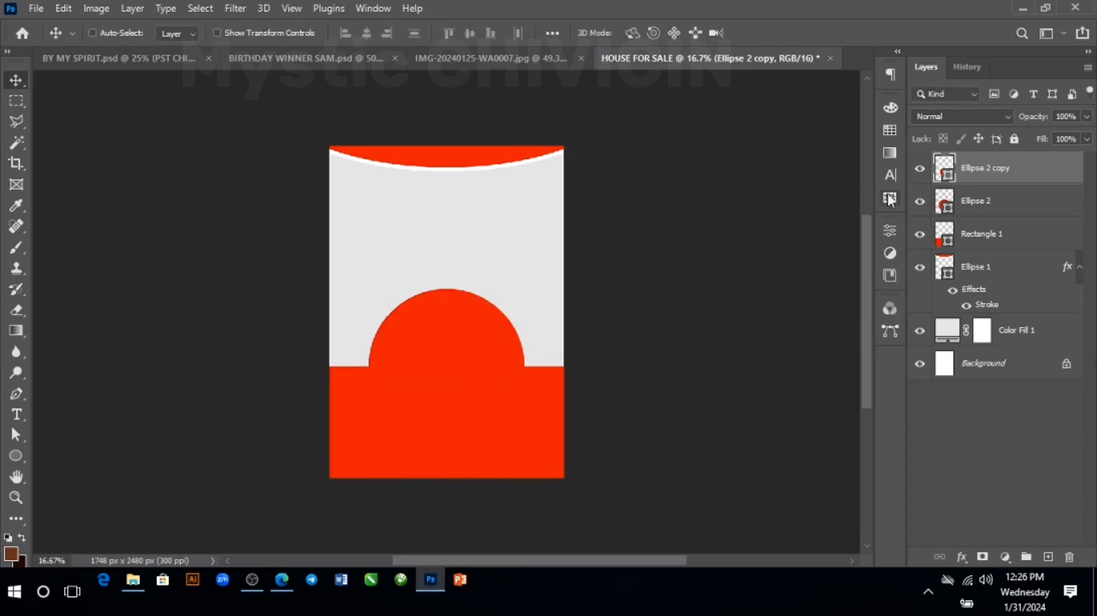
Recolour the smaller circle on the Ellipse 2 copy layer with off-white fefefe.
double_click(951, 179)
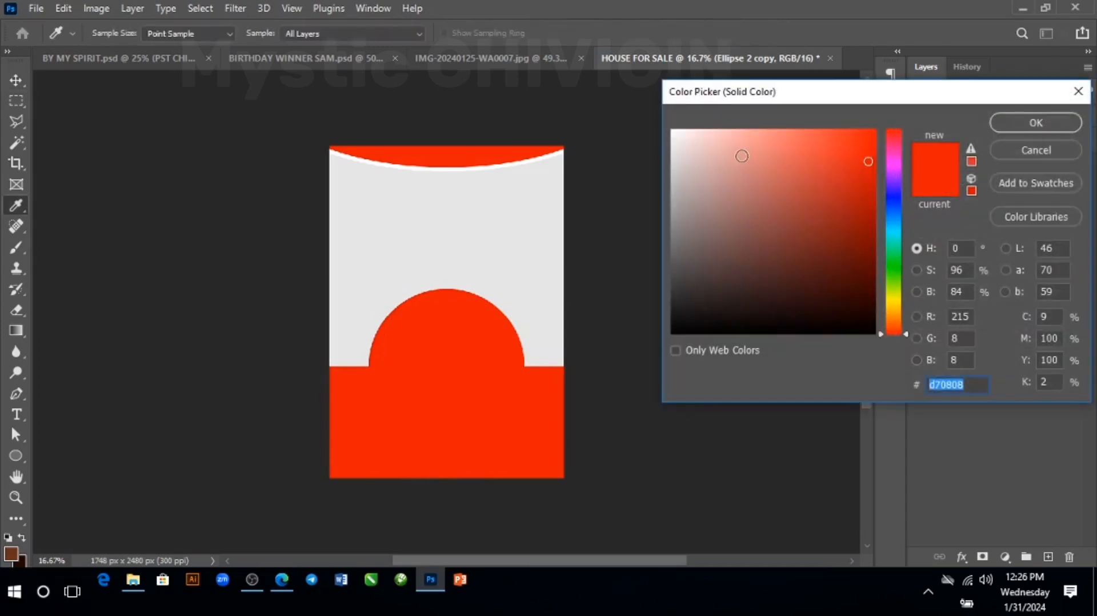
text(fefefe)
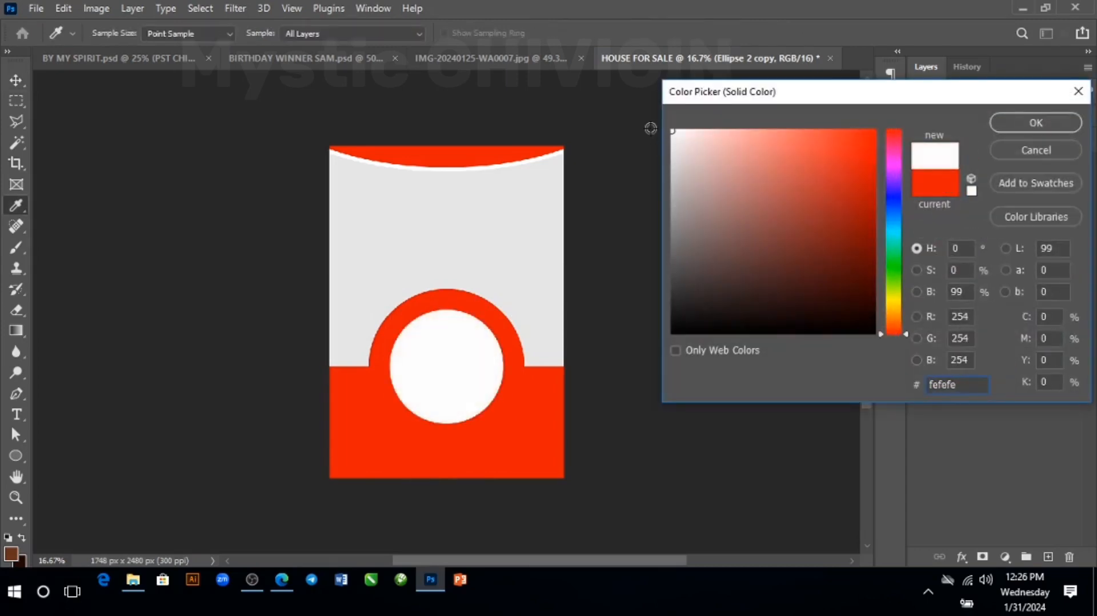
key(Return)
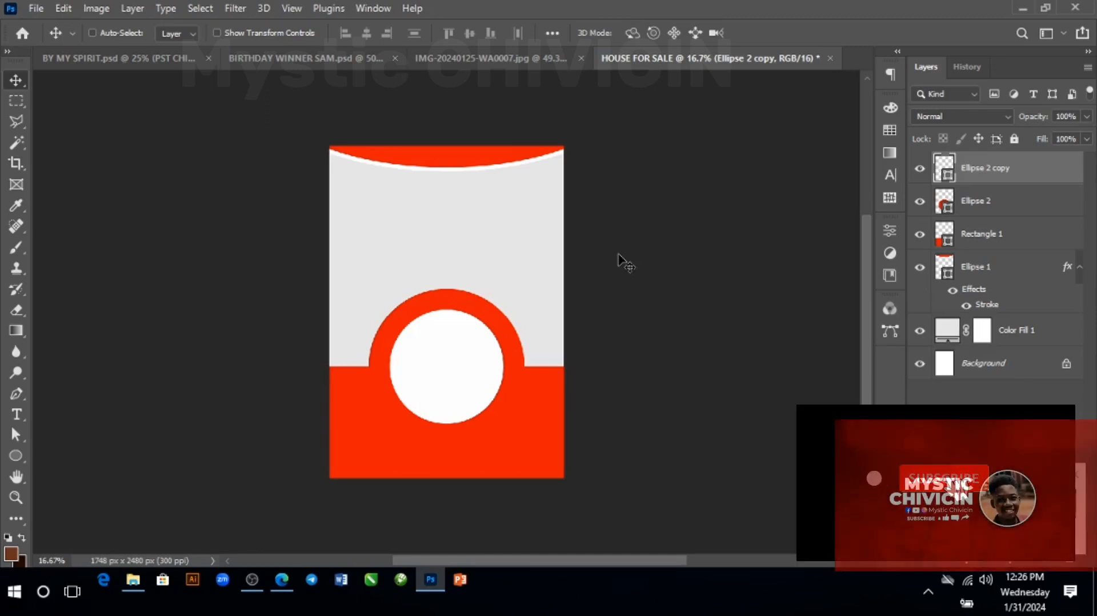
Duplicate the Rectangle 1 layer and recolour the copy with the fefefe off-white sampled from the inner circle.
key(ctrl)
ctrl+click(555, 439)
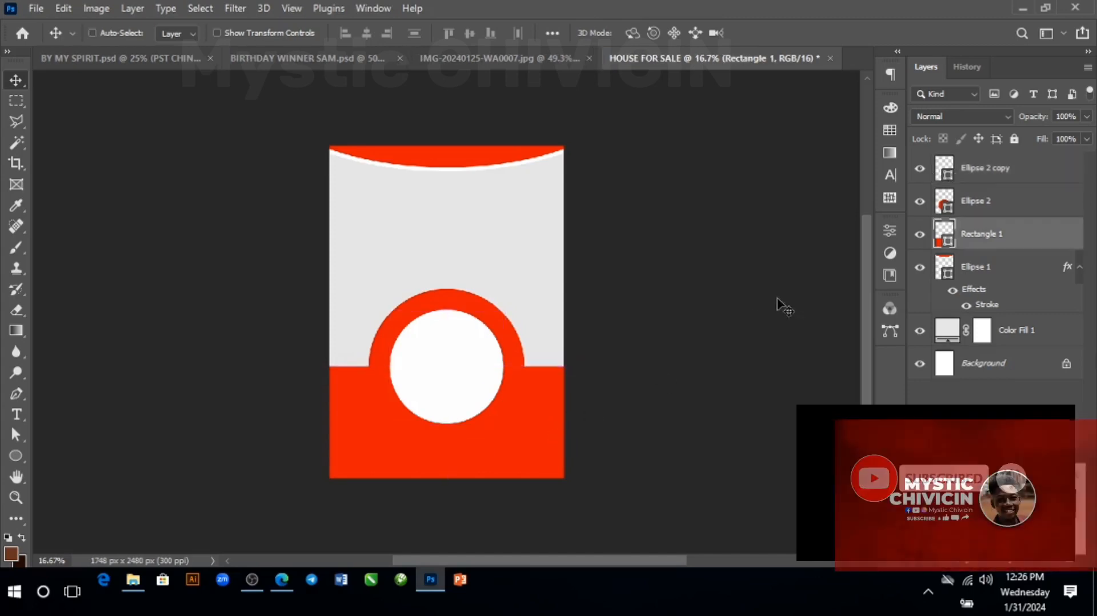
key(ctrl+j)
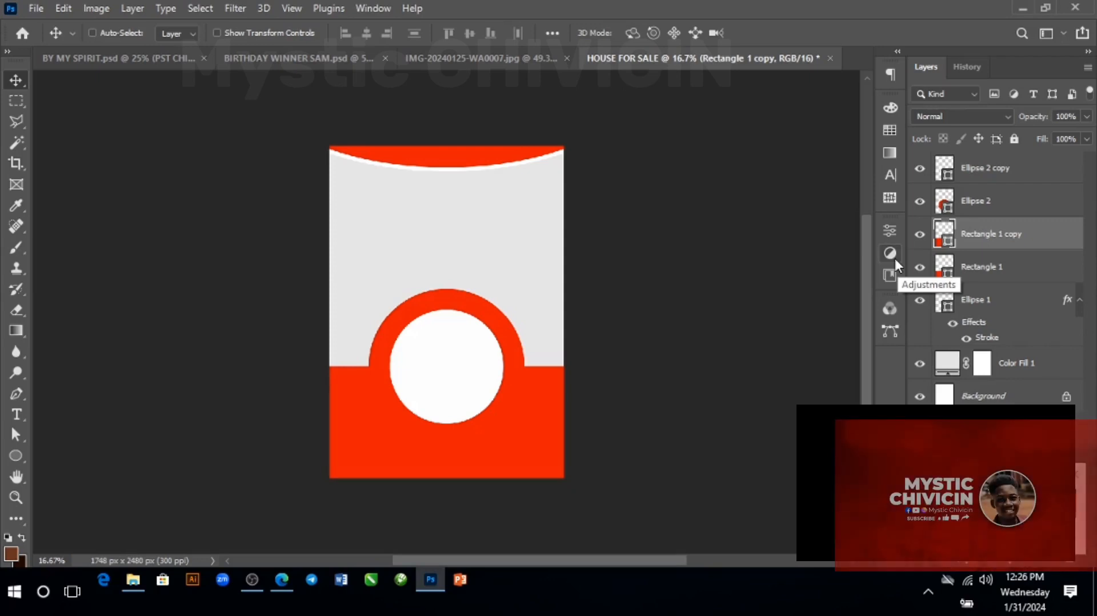
double_click(946, 244)
click(427, 360)
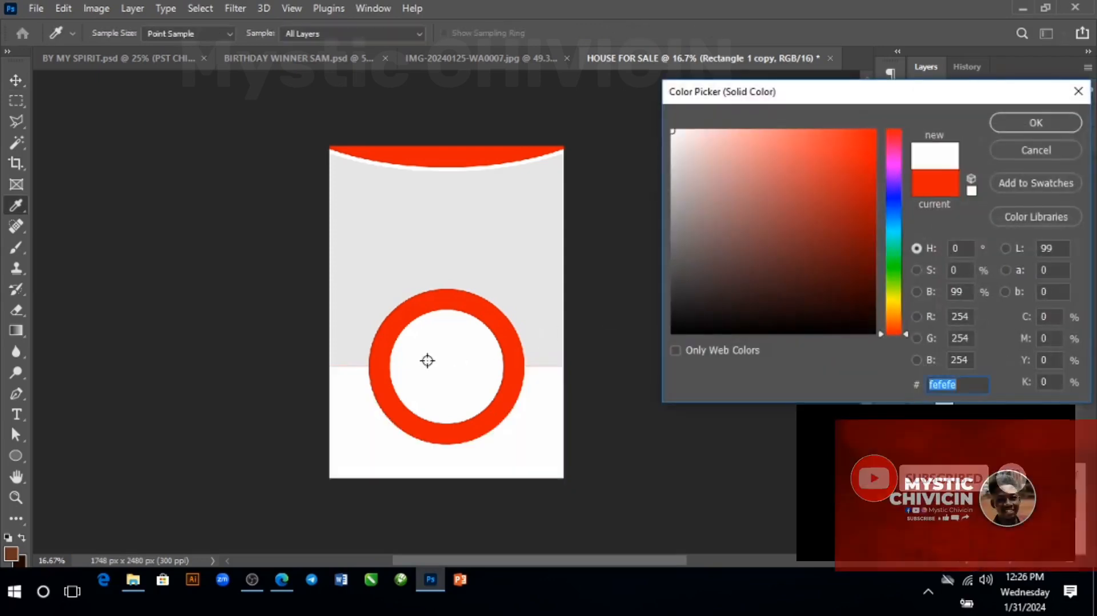
key(Return)
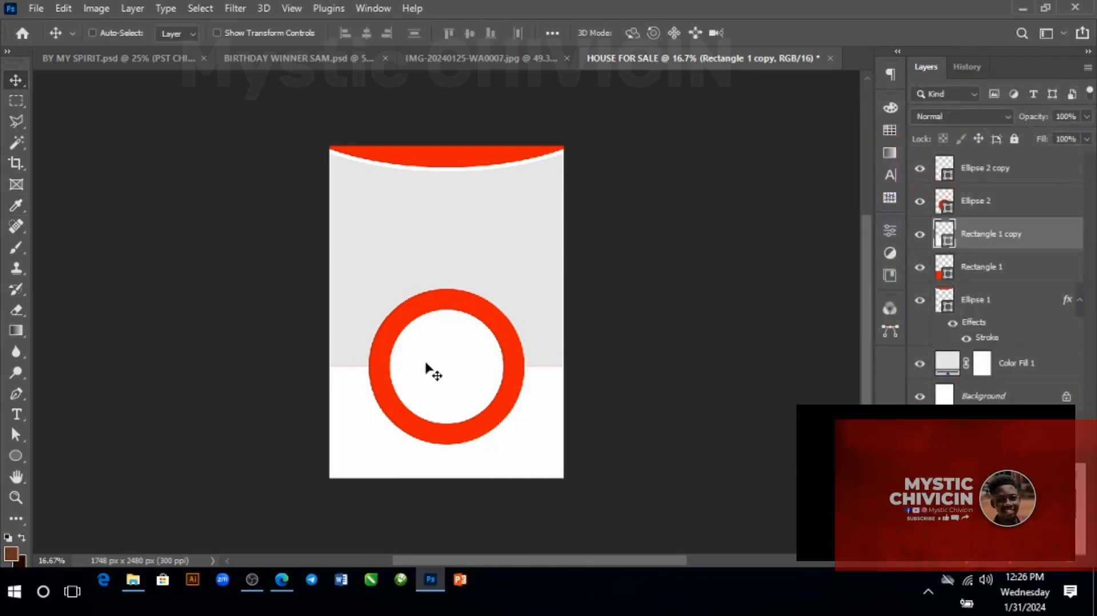
Raise the Rectangle 1 copy layer above Ellipse 2 and clip it to that circle.
key(ctrl+bracketright)
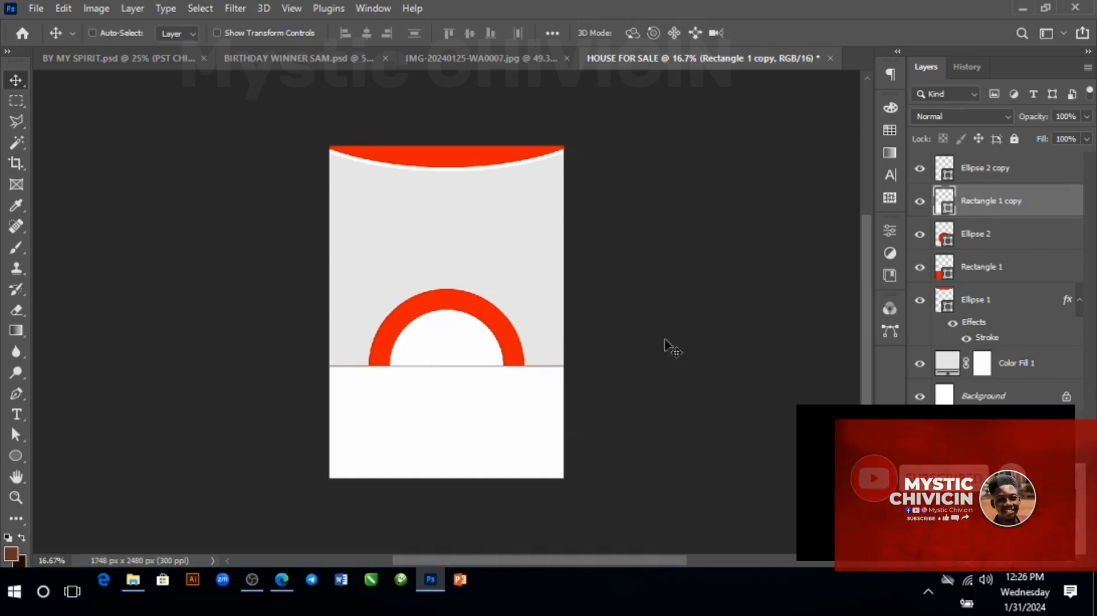
right_click(991, 212)
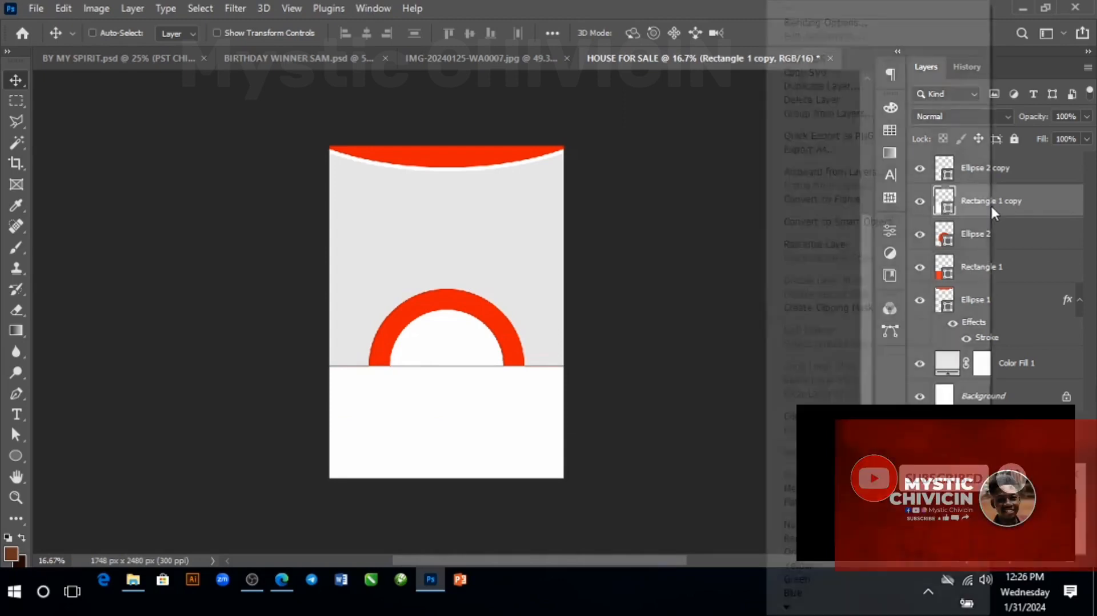
click(850, 311)
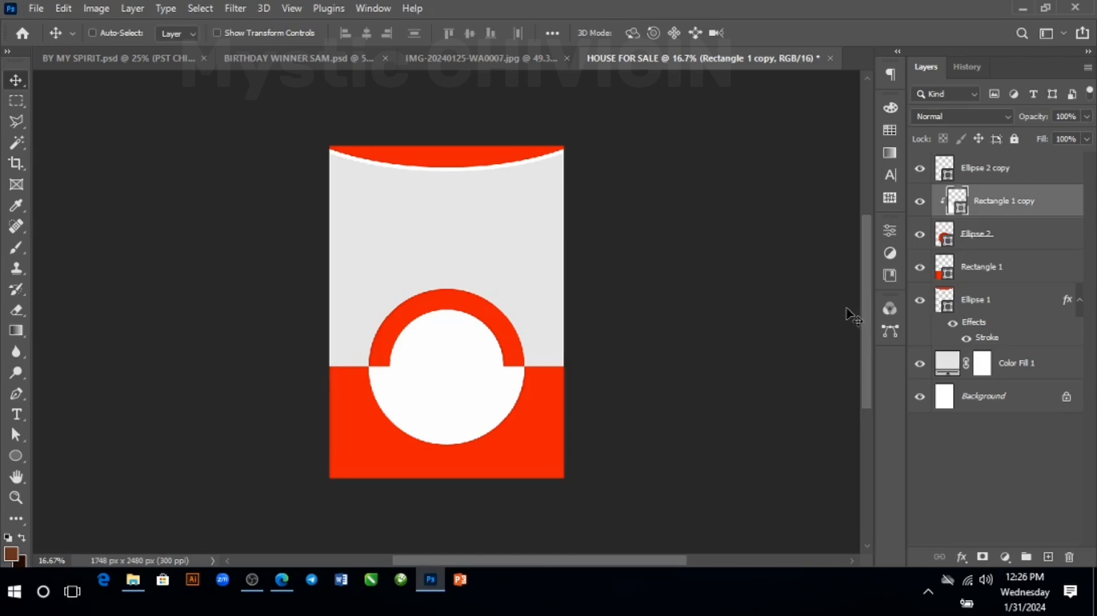
Hide the Rectangle 1 and Ellipse 2 copy layers and delete the Rectangle 1 copy layer.
click(989, 278)
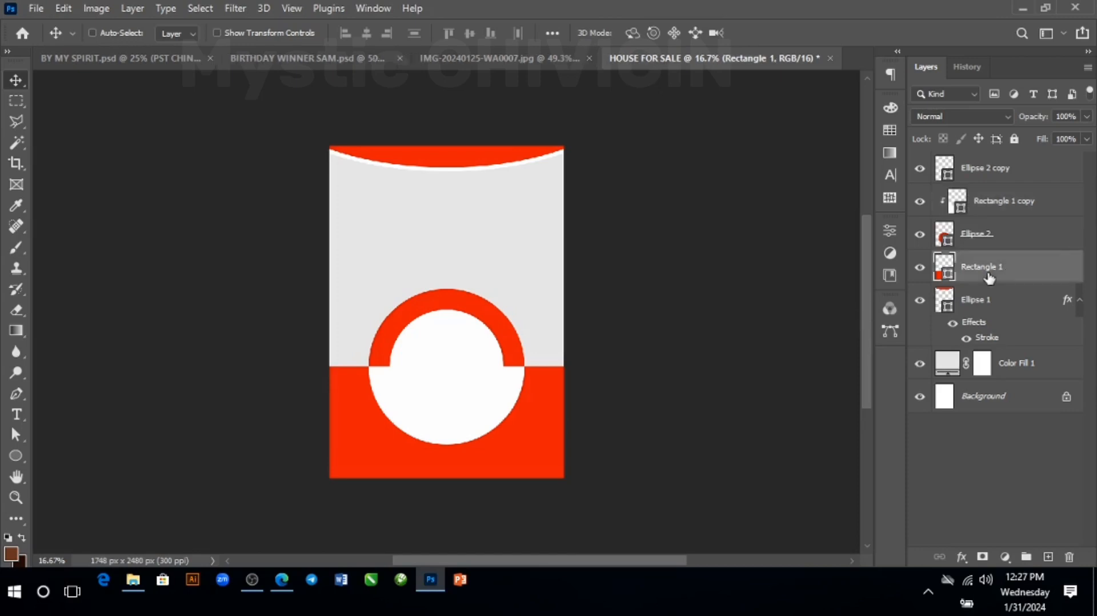
click(919, 269)
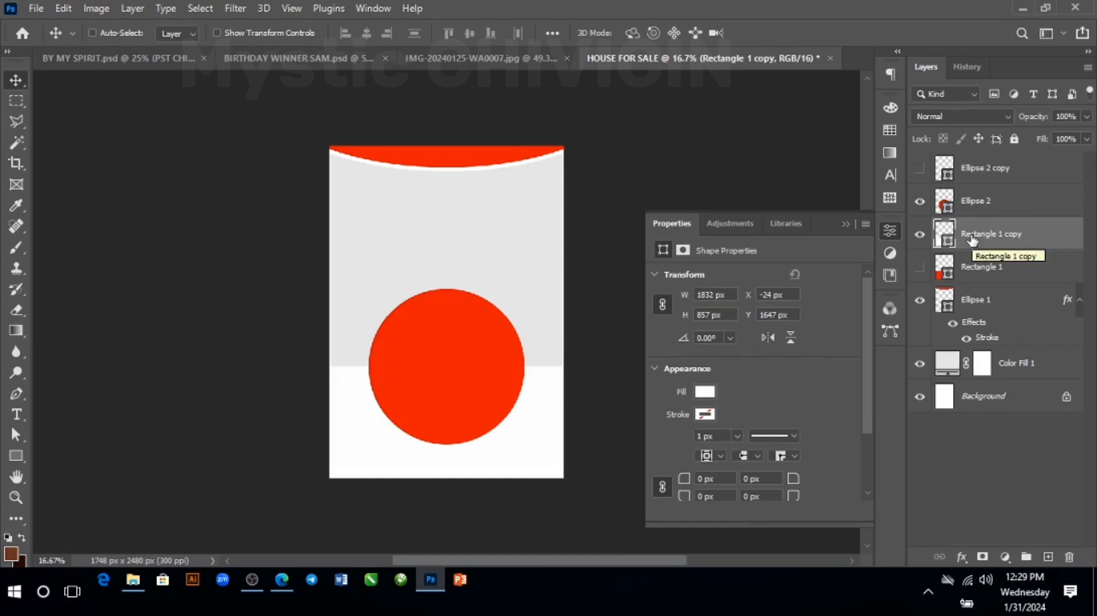
drag(972, 238, 974, 202)
key(Delete)
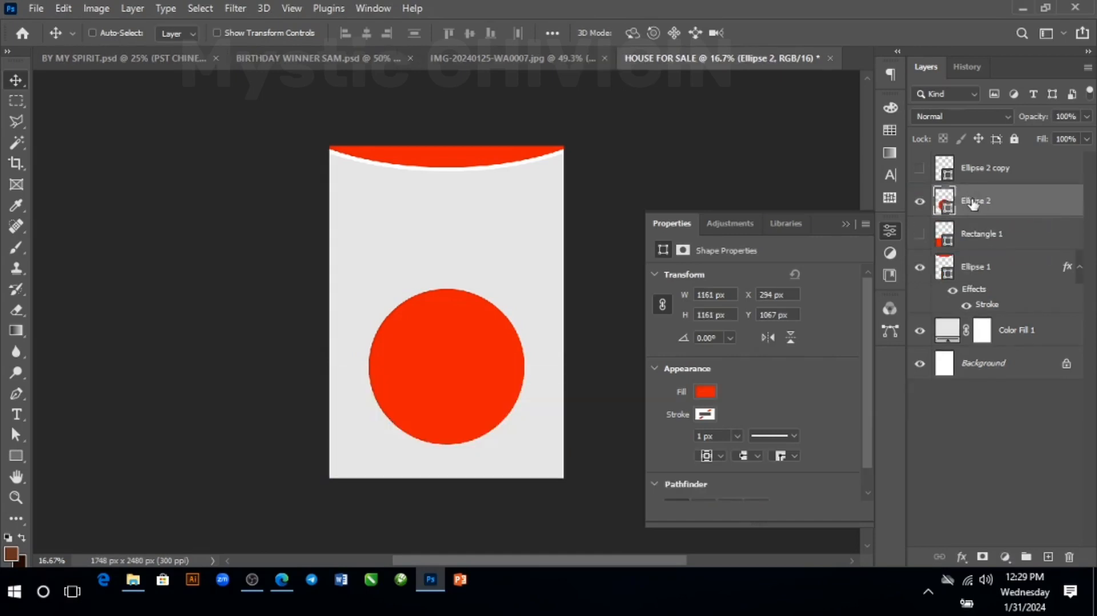
Draw a rectangle about 1522 by 648 px over the lower half of the red circle and fill it with white ffffff.
click(16, 455)
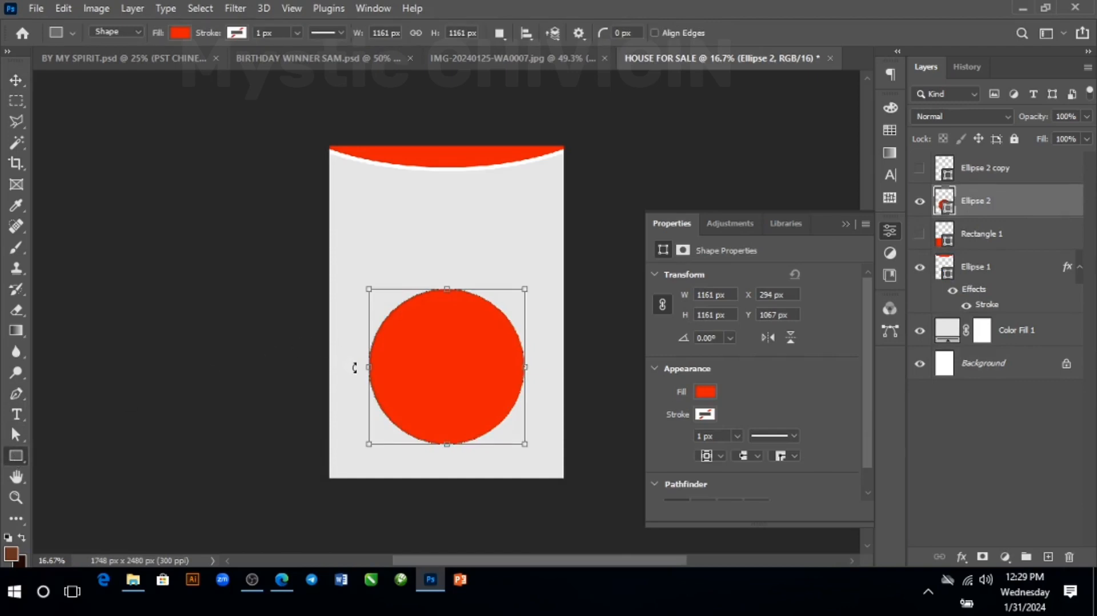
drag(345, 365, 550, 452)
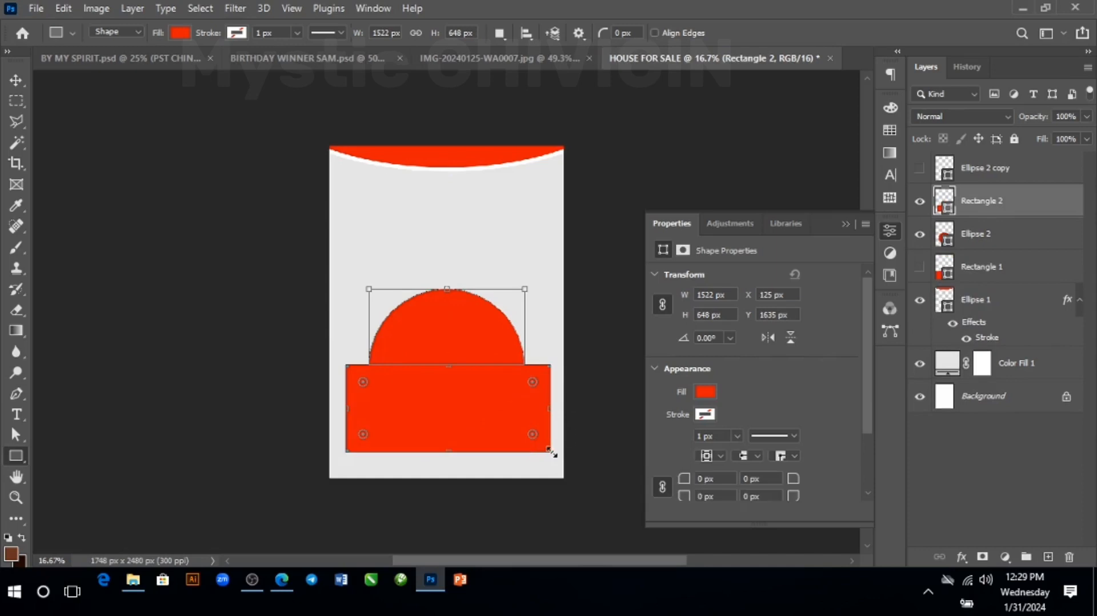
double_click(945, 209)
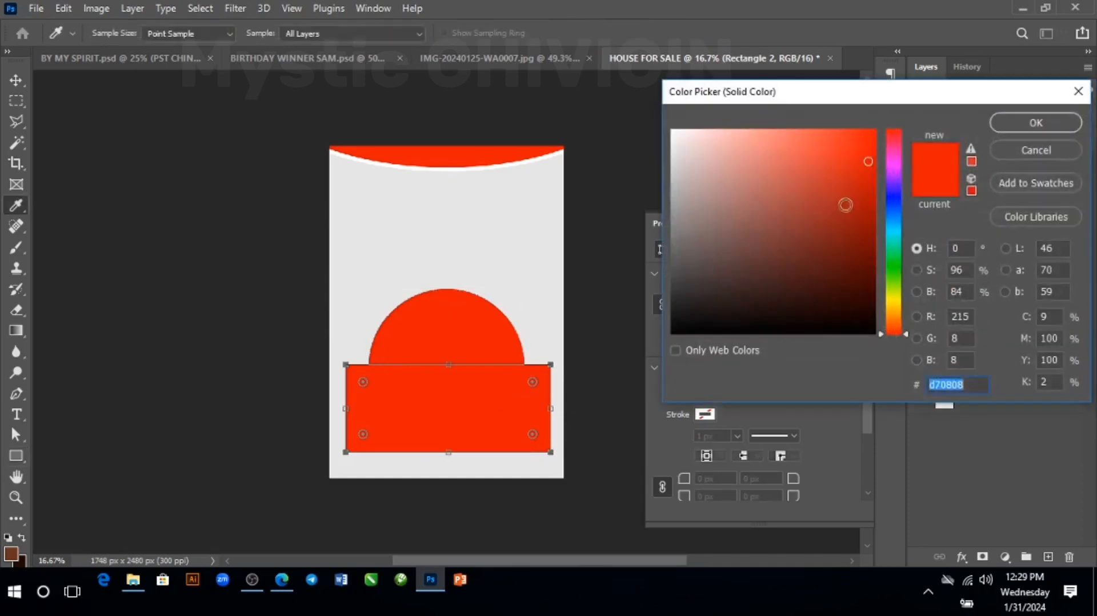
text(ffffff)
key(Return)
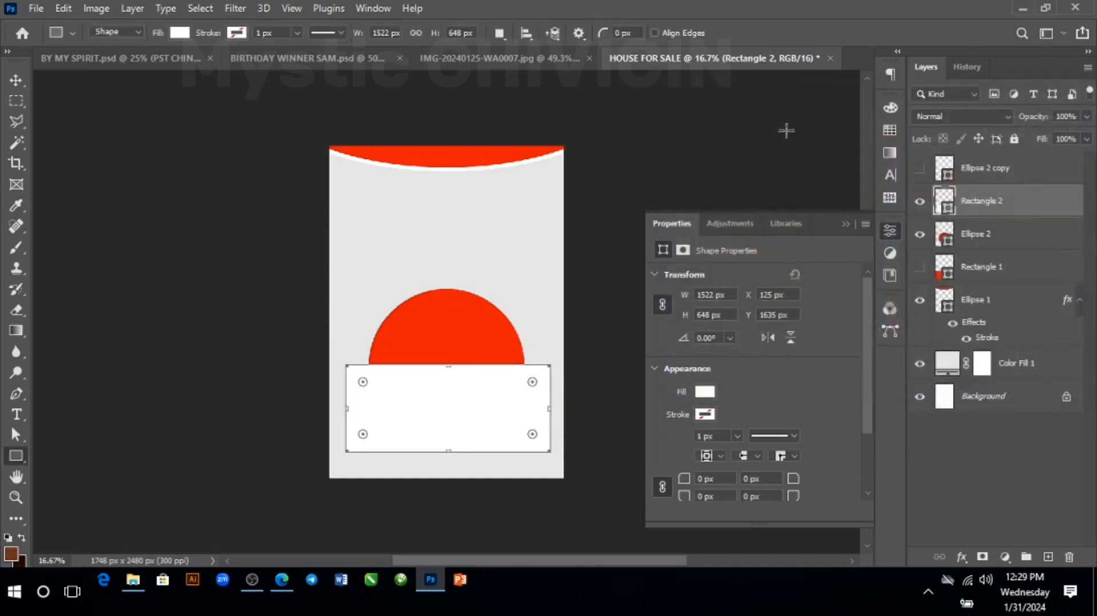
Clip the white Rectangle 2 to the Ellipse 2 circle and show the hidden Rectangle 1 and Ellipse 2 copy layers.
right_click(1020, 200)
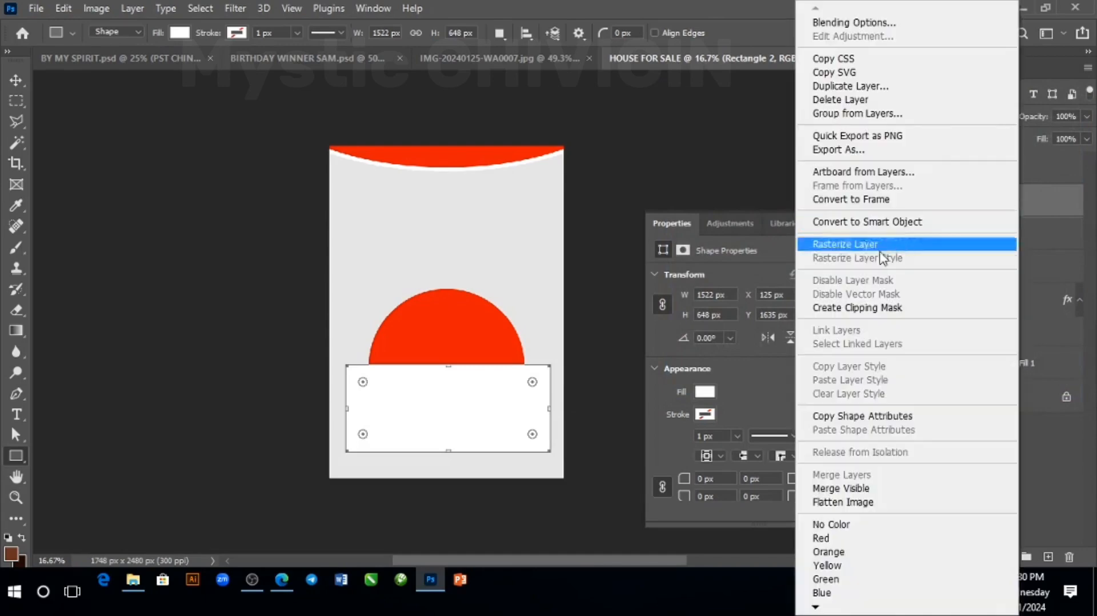
click(854, 307)
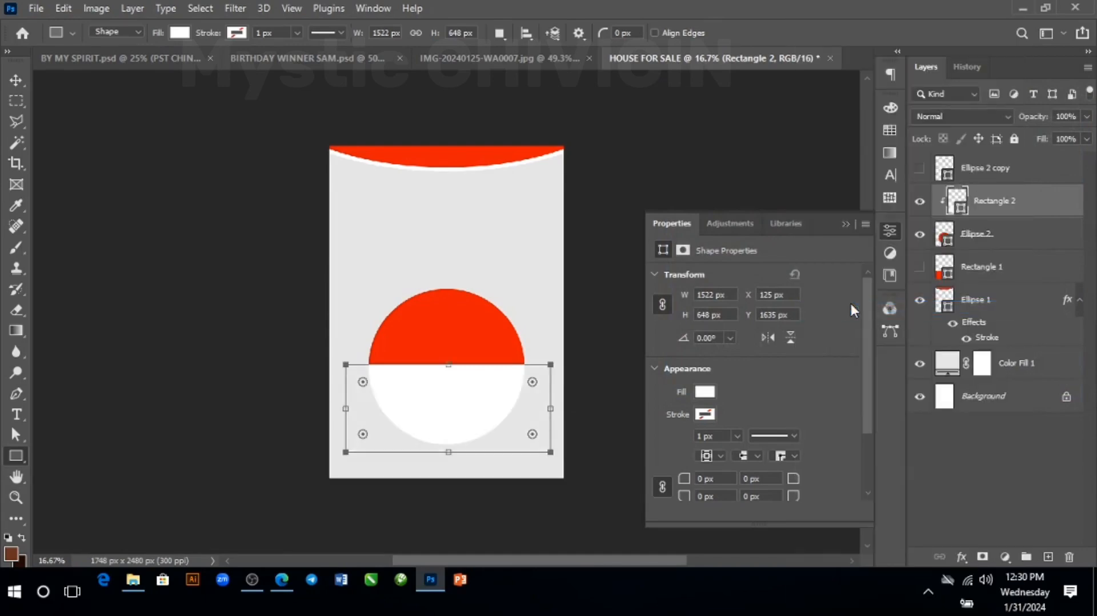
key(v)
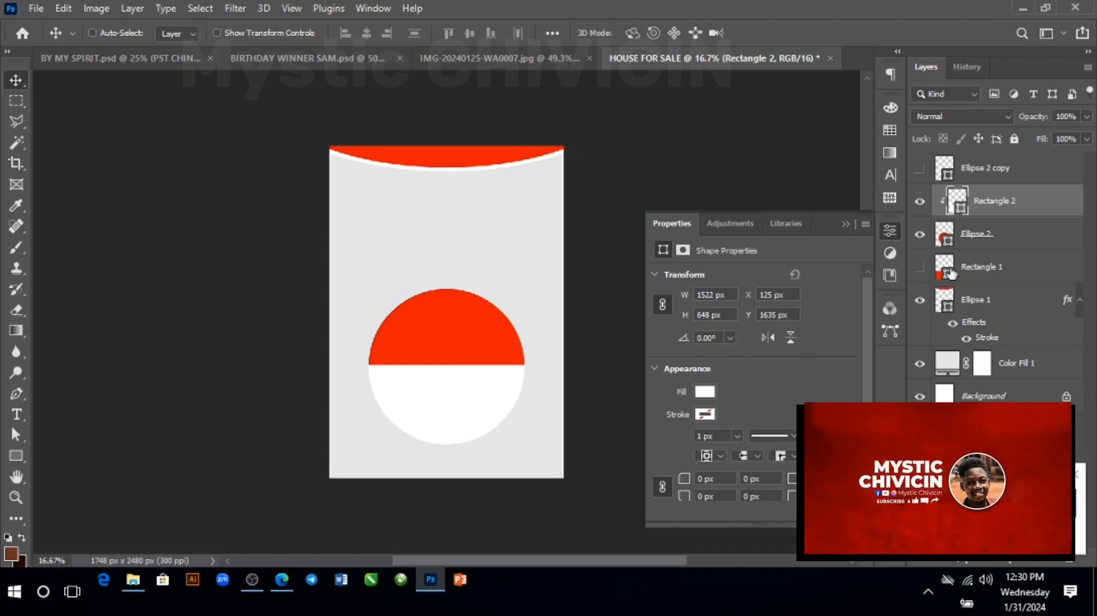
click(920, 268)
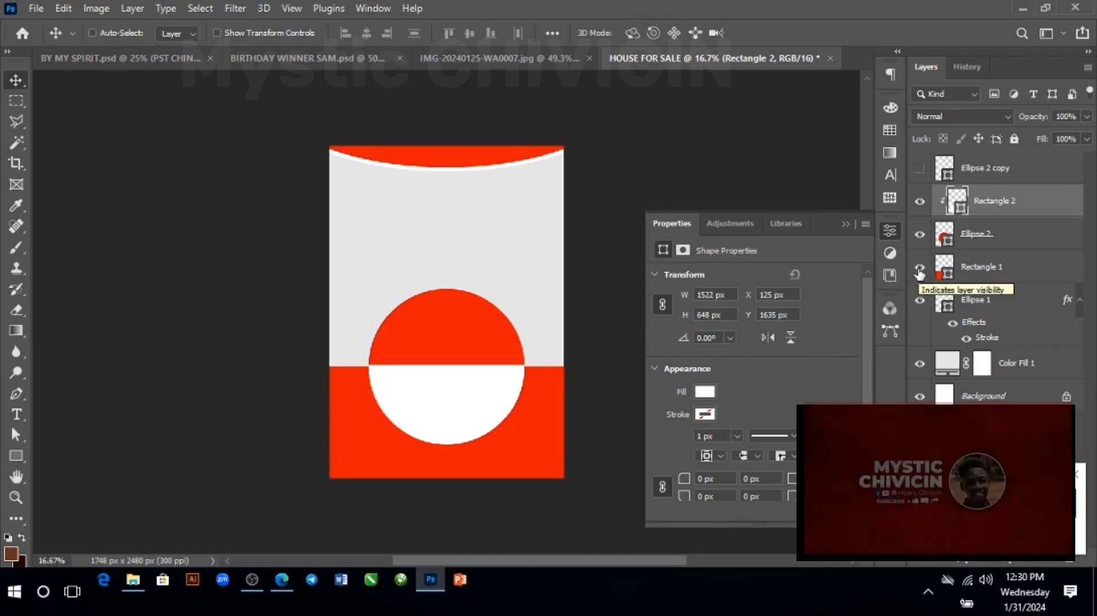
click(918, 171)
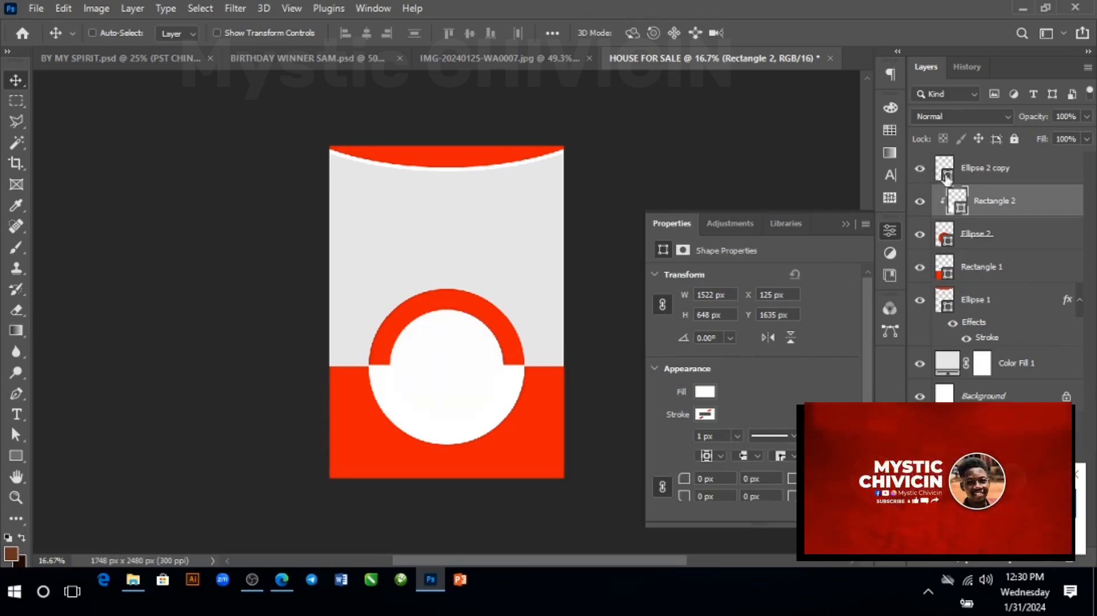
Recolour the inner circle on the Ellipse 2 copy layer with dark grey 1d1d1d.
click(961, 179)
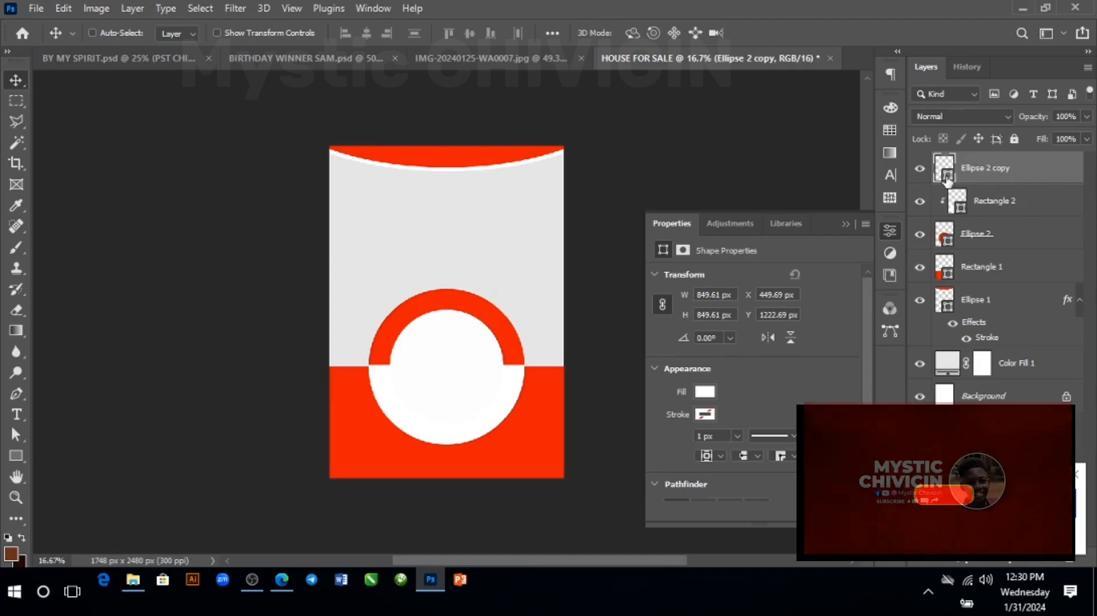
double_click(947, 177)
text(1d1d1d)
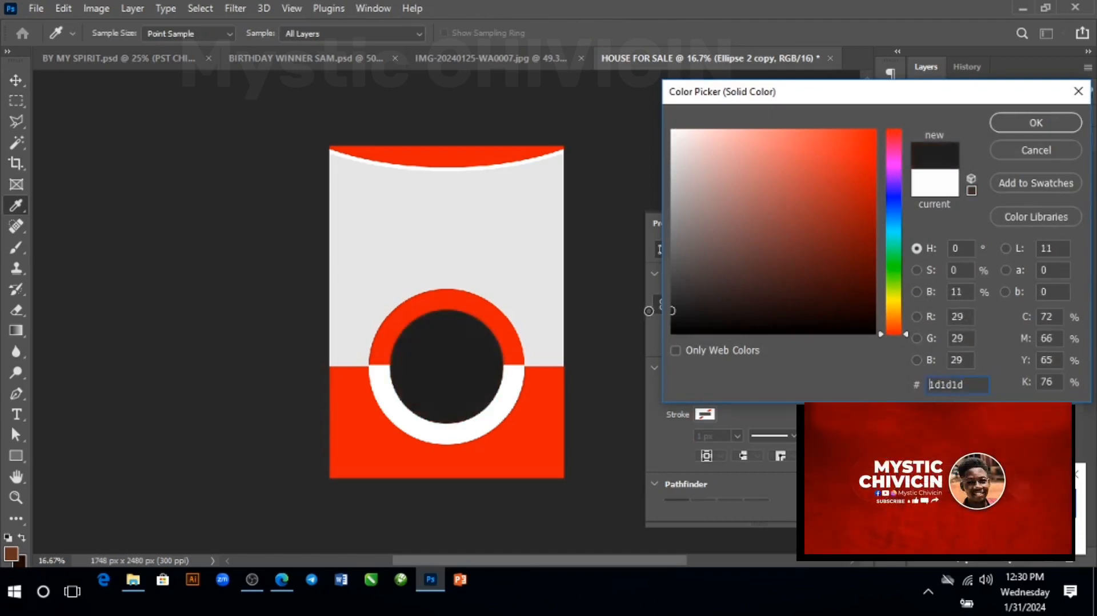
key(Return)
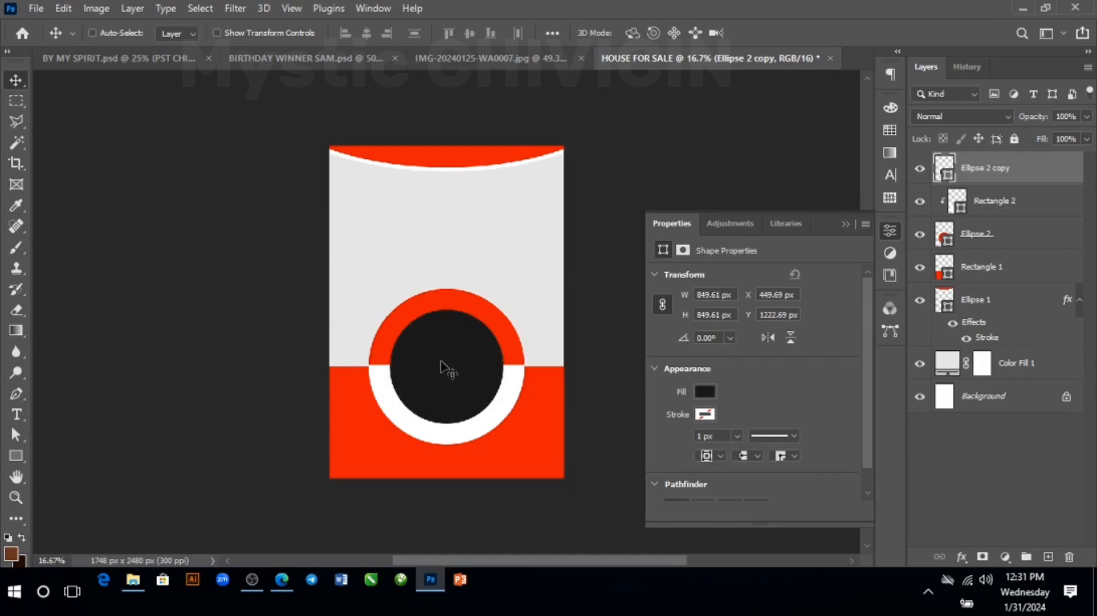
Find the two-african-businessman-meeting-together photo in the Downloads folder and place it in the HOUSE FOR SALE document.
click(137, 583)
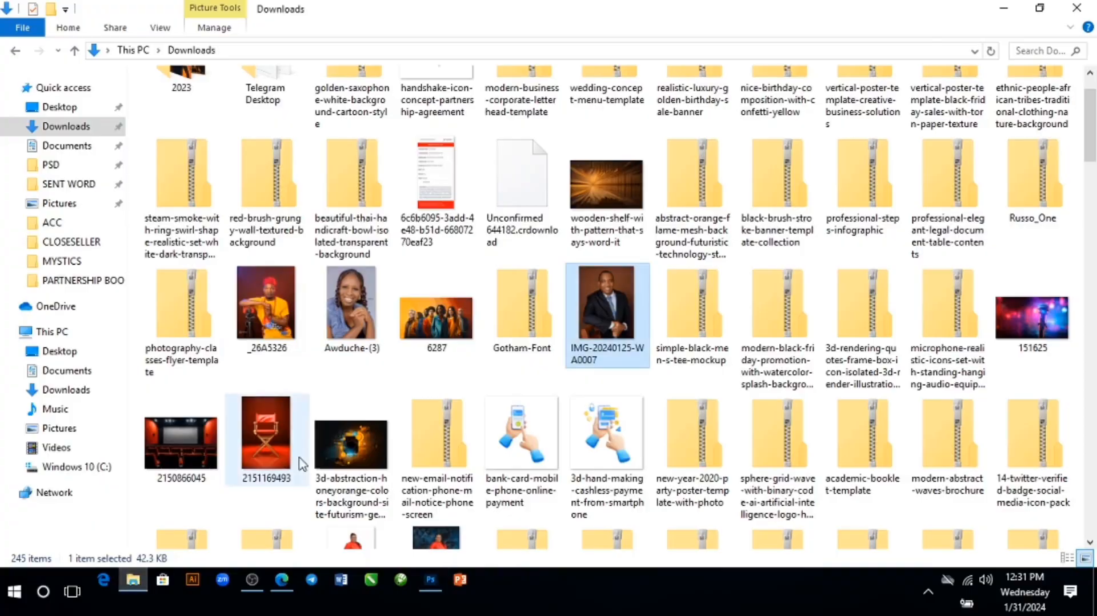
scroll(1089, 143, up, 1)
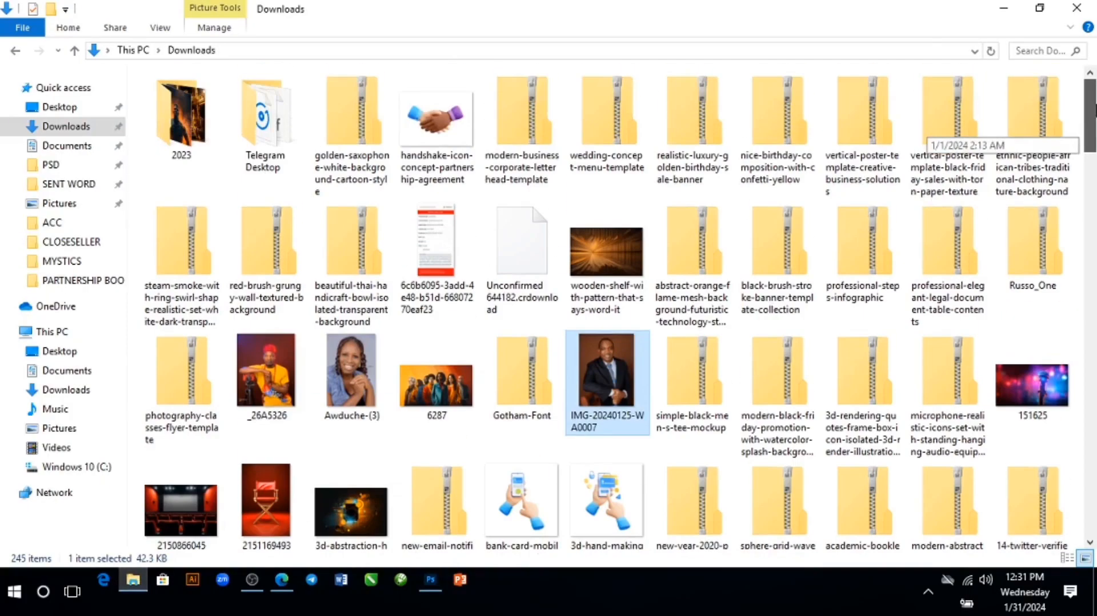
drag(1093, 121, 1090, 520)
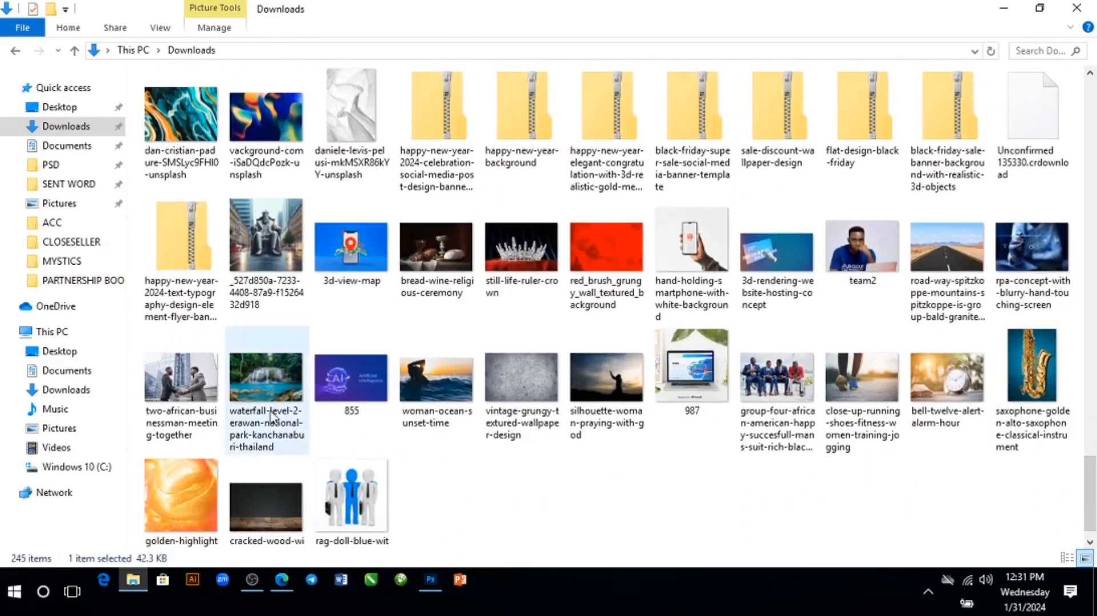
drag(186, 394, 446, 400)
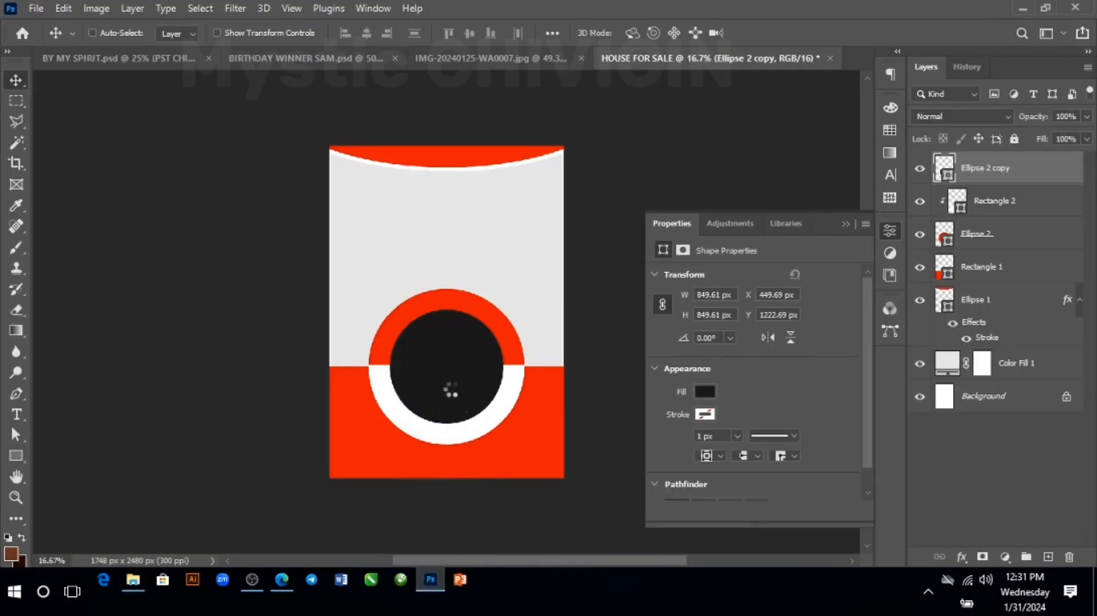
Move the businessmen photo over the dark inner circle and scale it to about 143% so it covers the circle.
drag(493, 313, 481, 365)
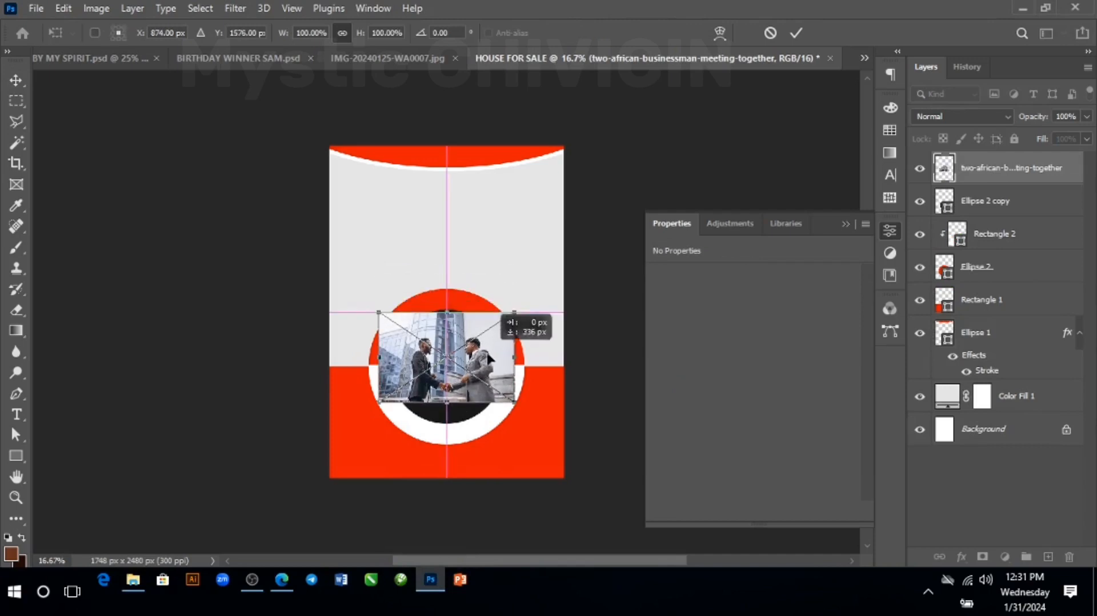
mouse_move(504, 319)
mouse_down()
mouse_move(545, 295)
mouse_move(510, 332)
mouse_up()
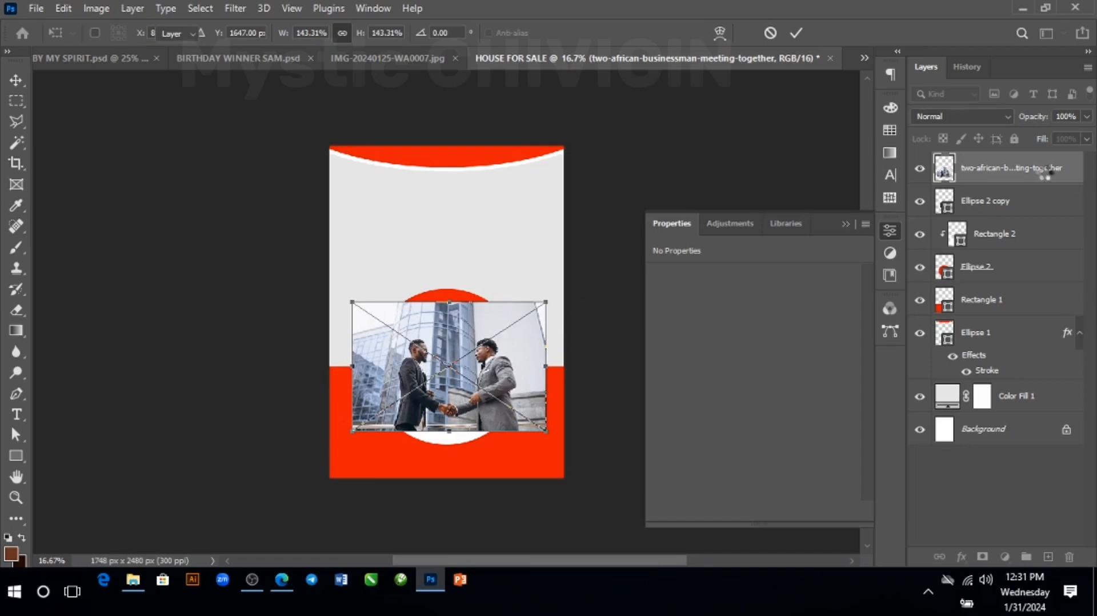
key(Return)
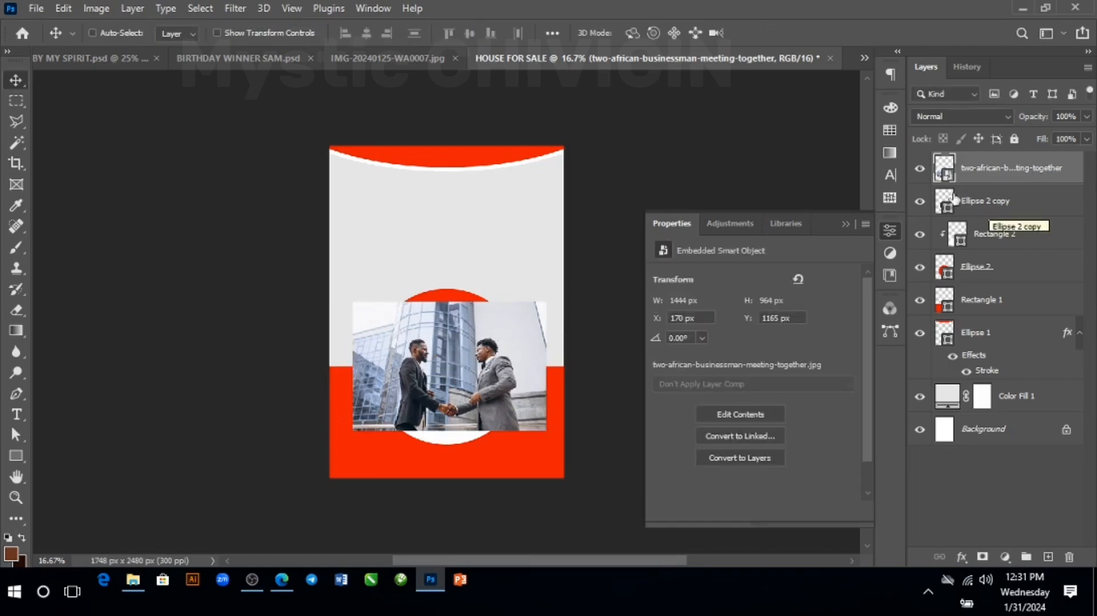
Clip the two-african-businessman-meeting-together photo to the Ellipse 2 copy circle with a clipping mask.
click(919, 170)
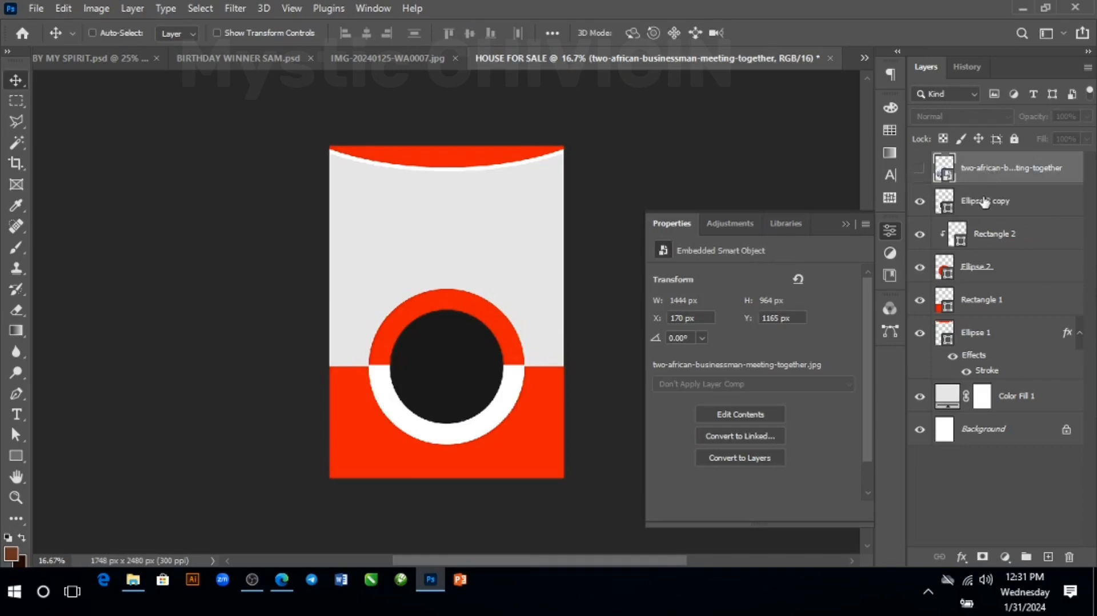
click(919, 169)
right_click(993, 168)
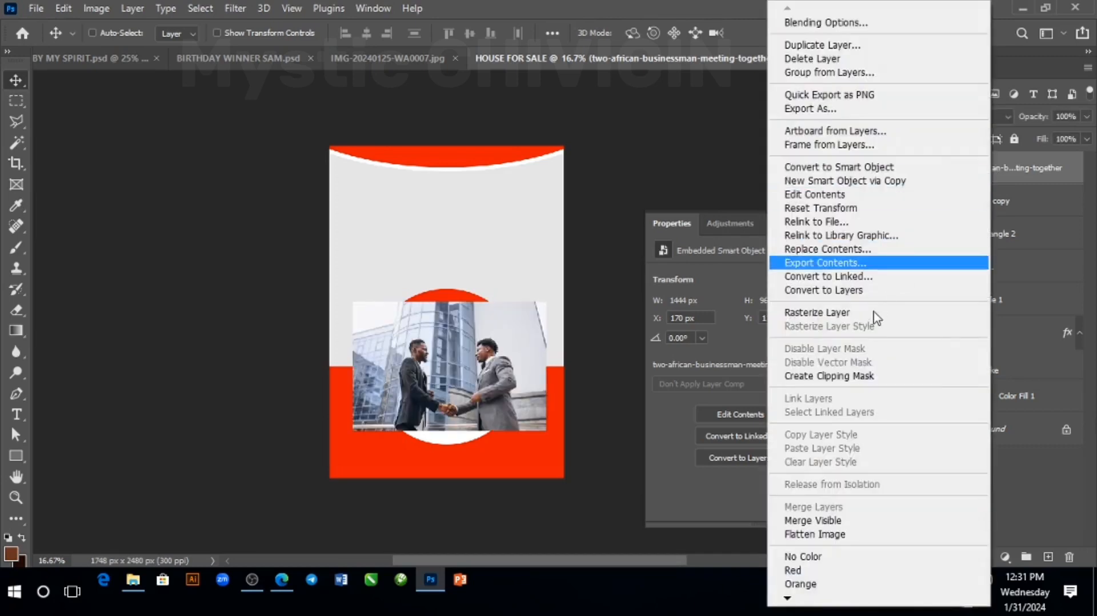
click(829, 377)
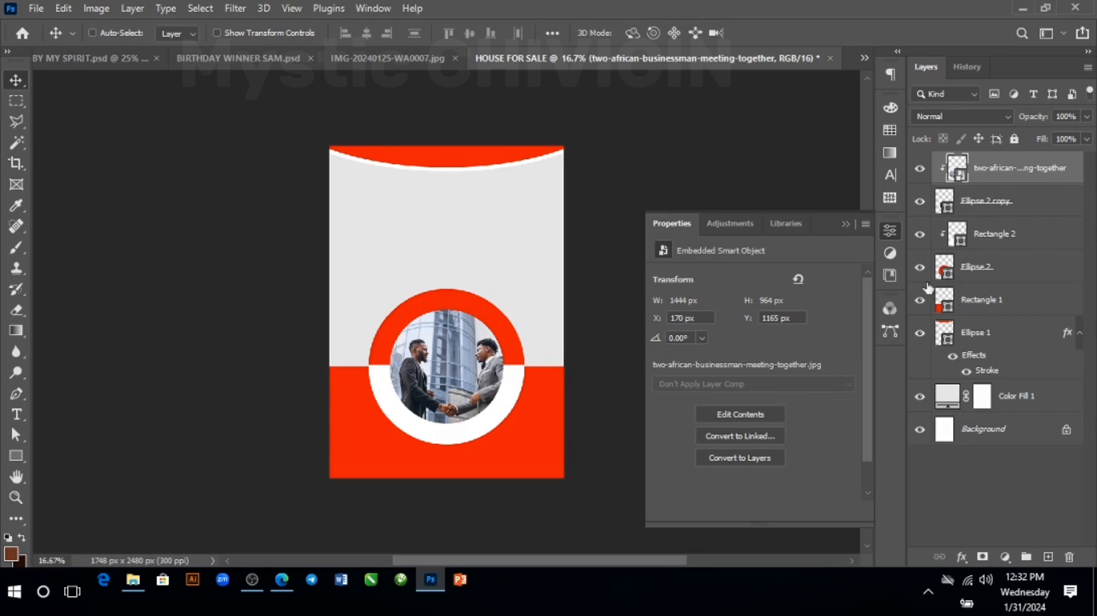
Add a white 30 px outside Stroke at 100% opacity to the Ellipse 2 copy layer.
click(985, 211)
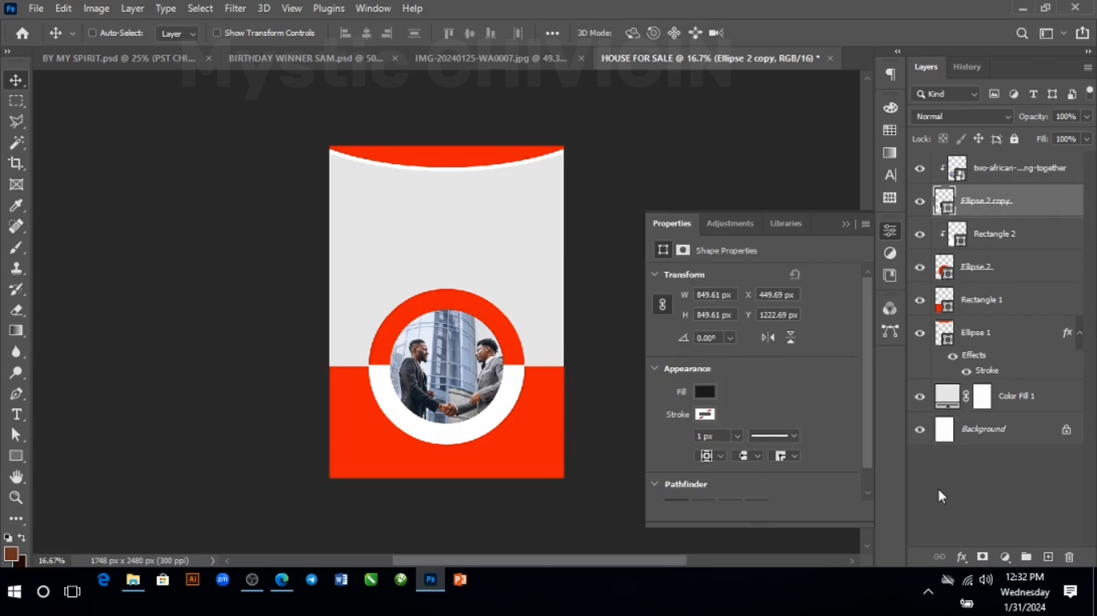
click(960, 557)
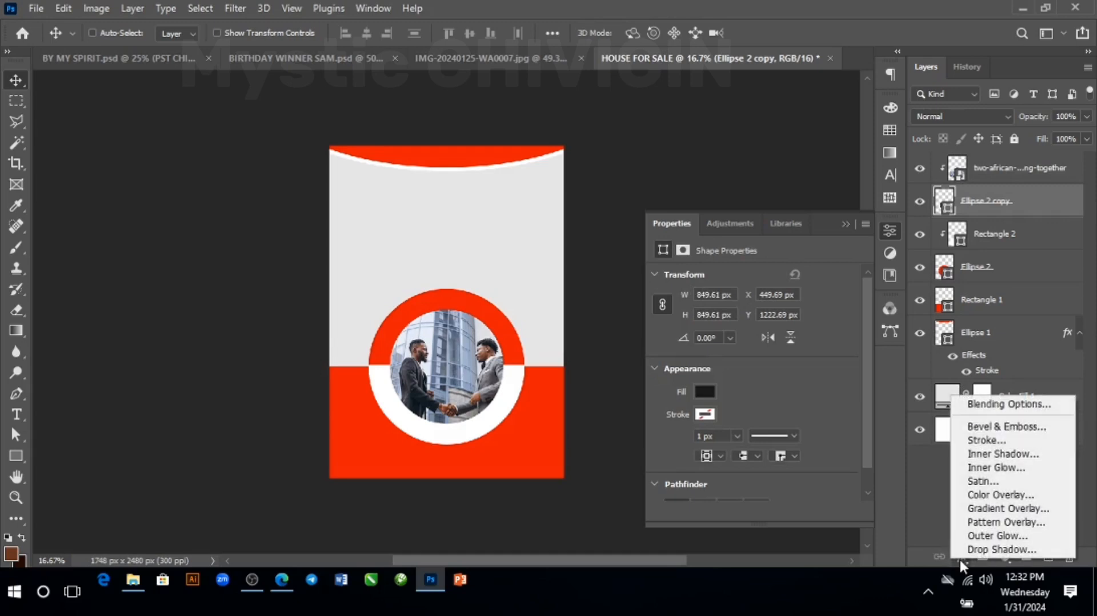
click(976, 439)
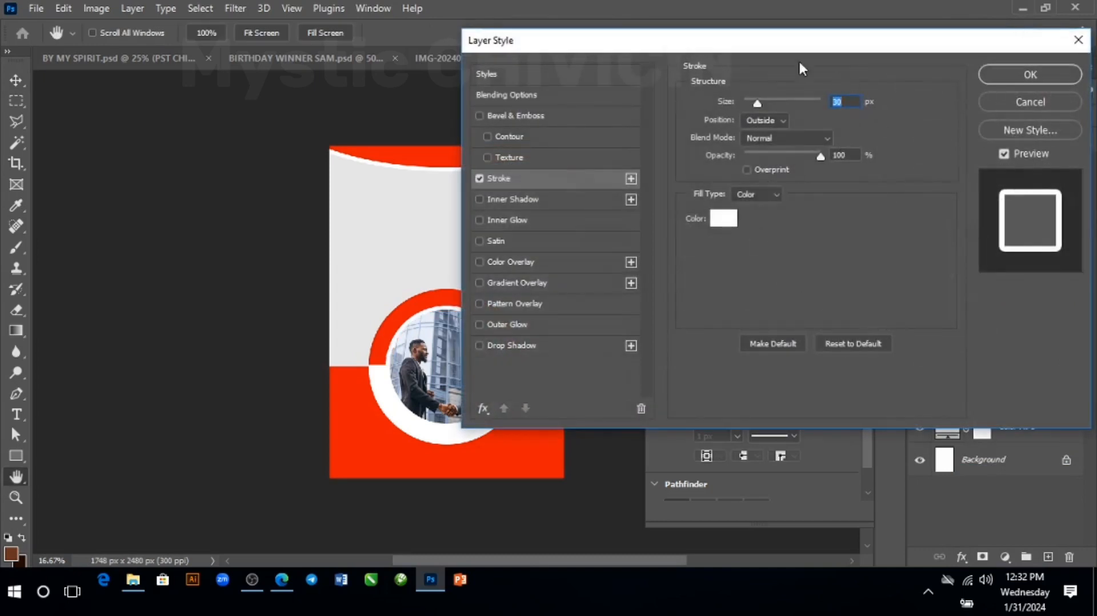
drag(800, 43, 955, 63)
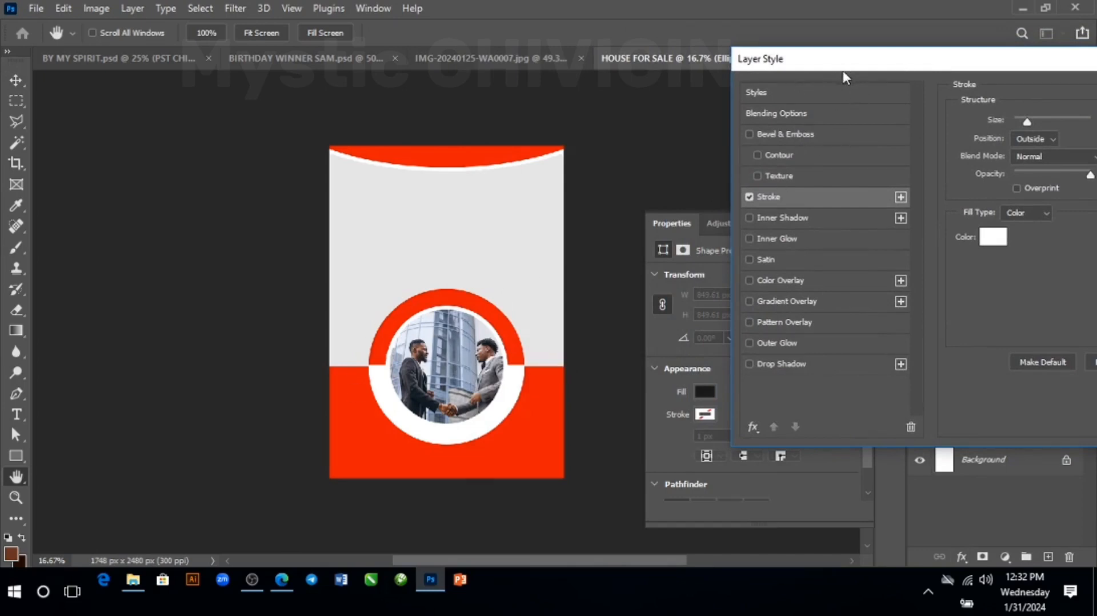
drag(840, 63, 576, 114)
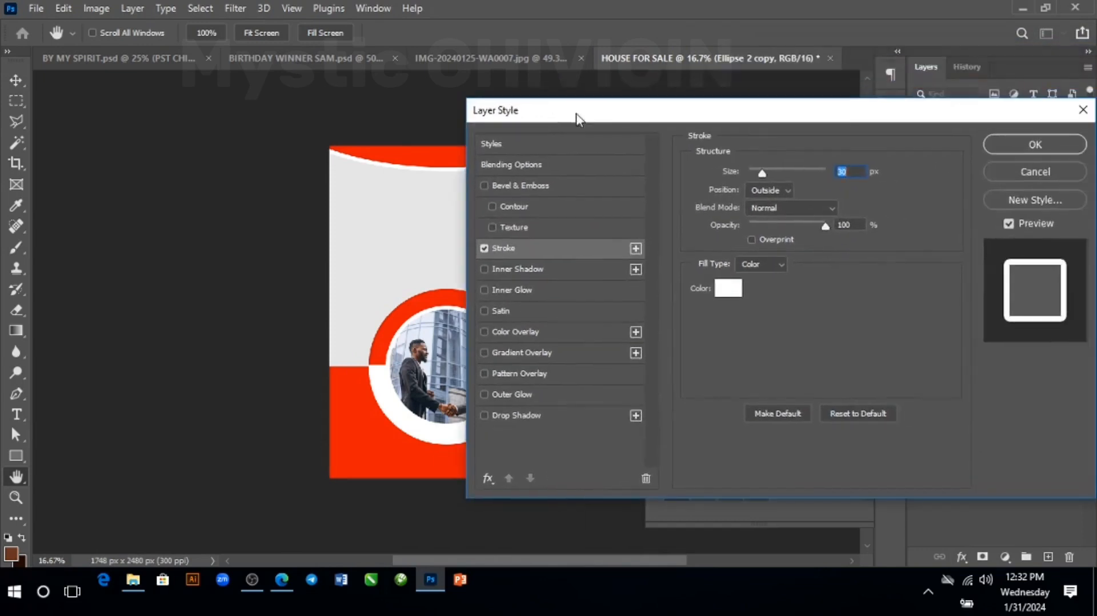
click(1006, 149)
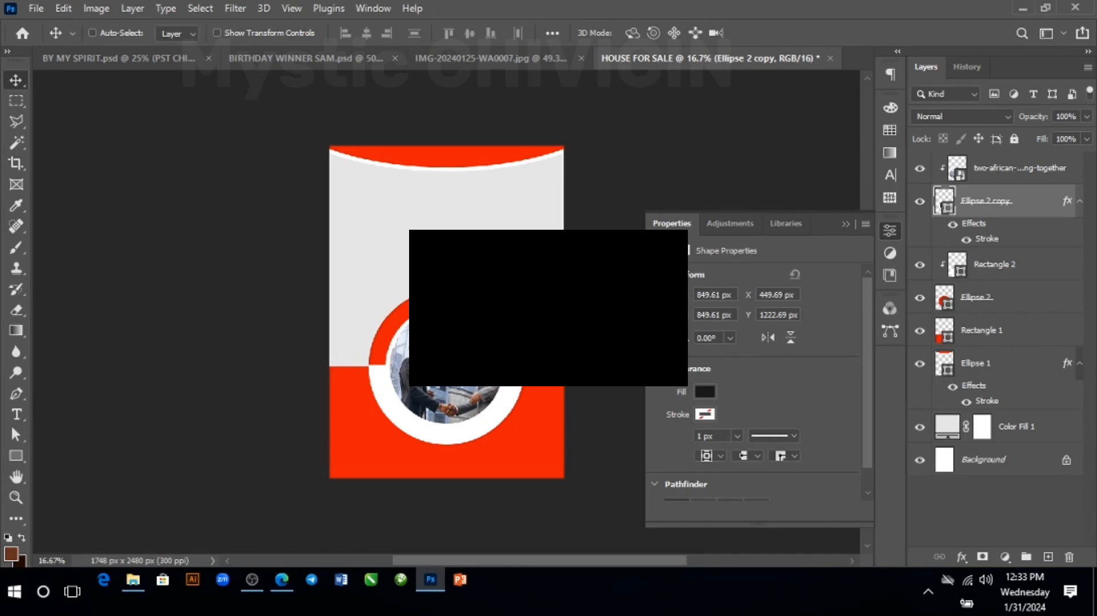
Start a new text layer above the photo layer in the grey area and set its font to Arial Bold.
key(alt+bracketright)
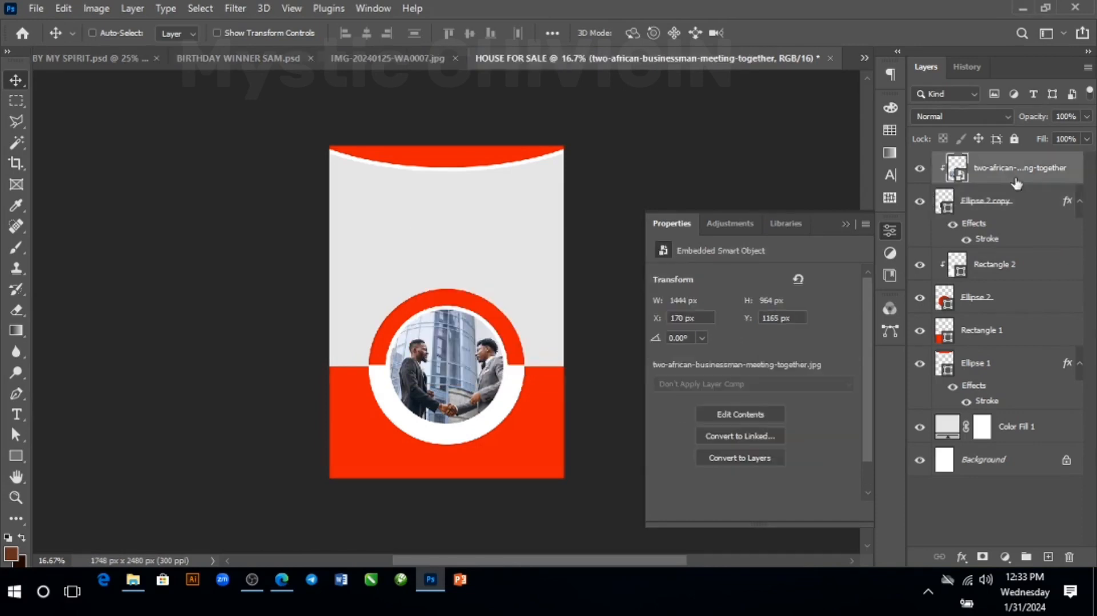
key(t)
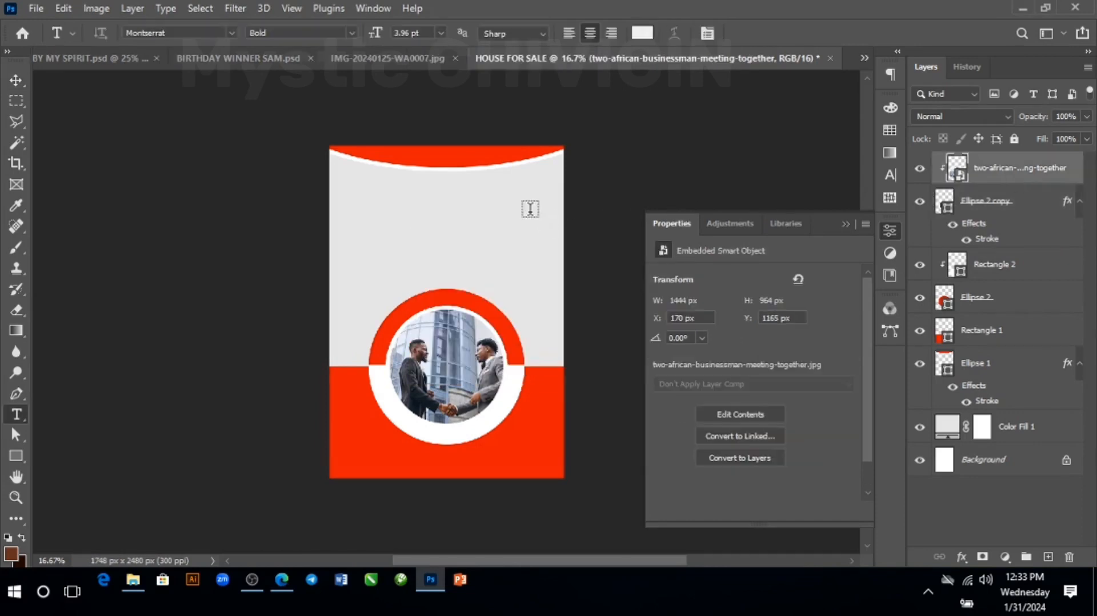
click(438, 224)
click(213, 33)
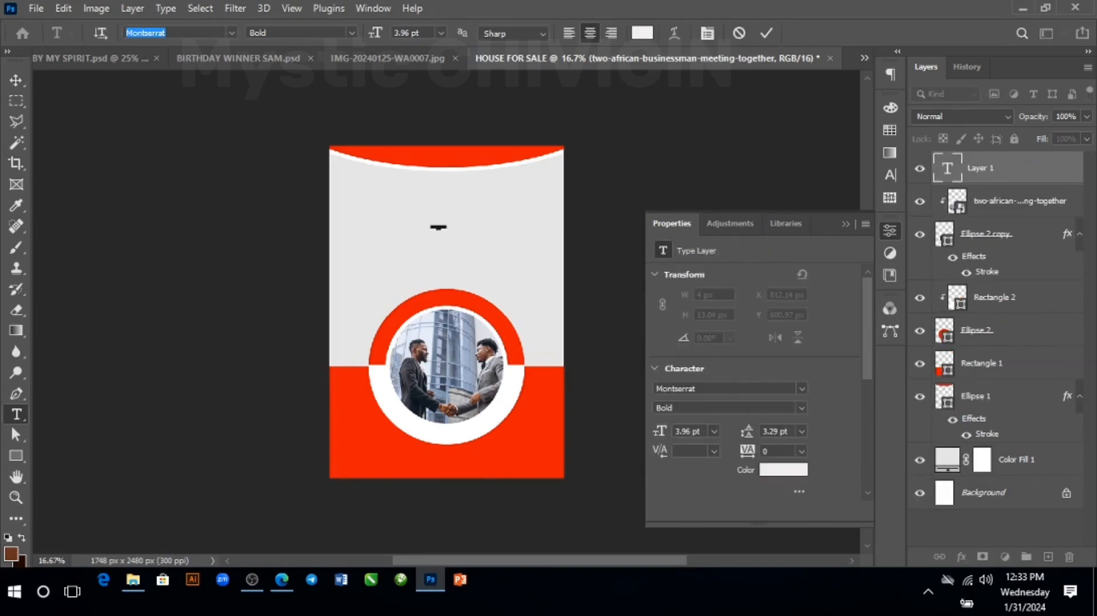
text(ARIA)
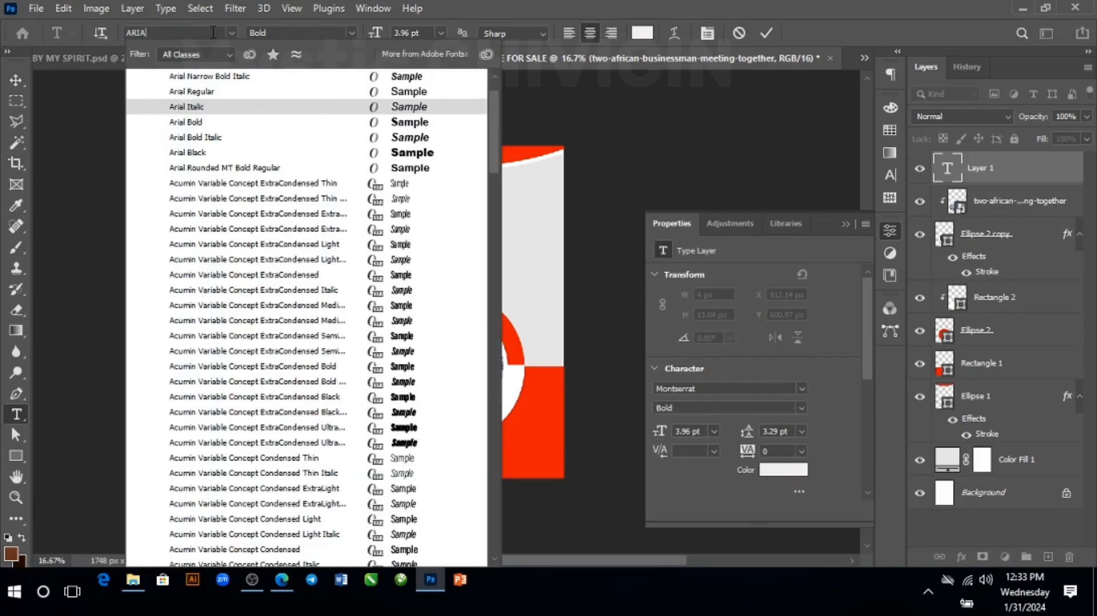
text(L)
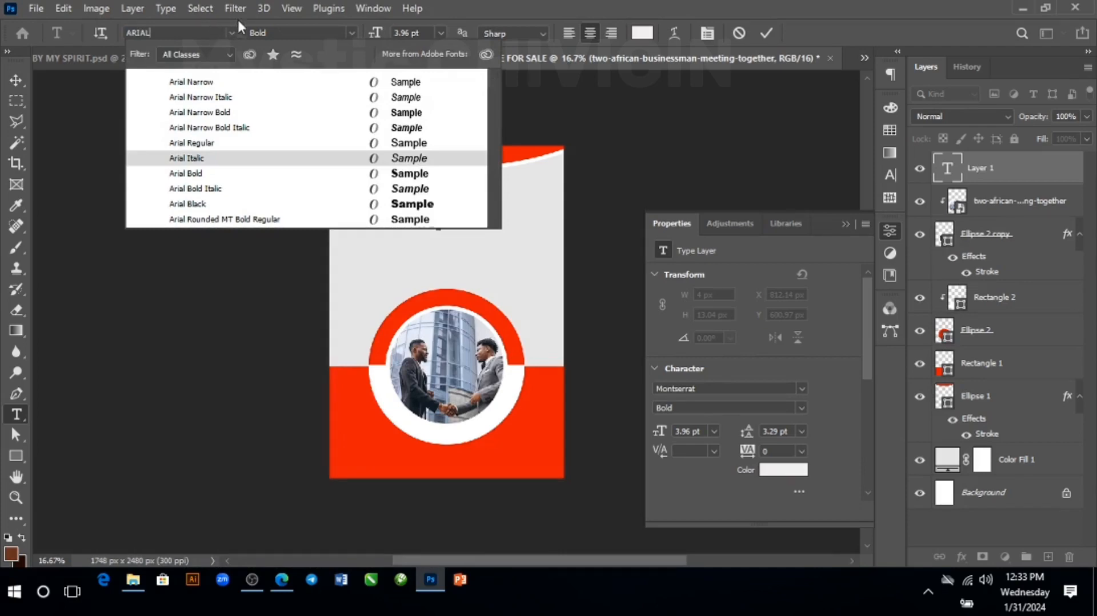
click(216, 188)
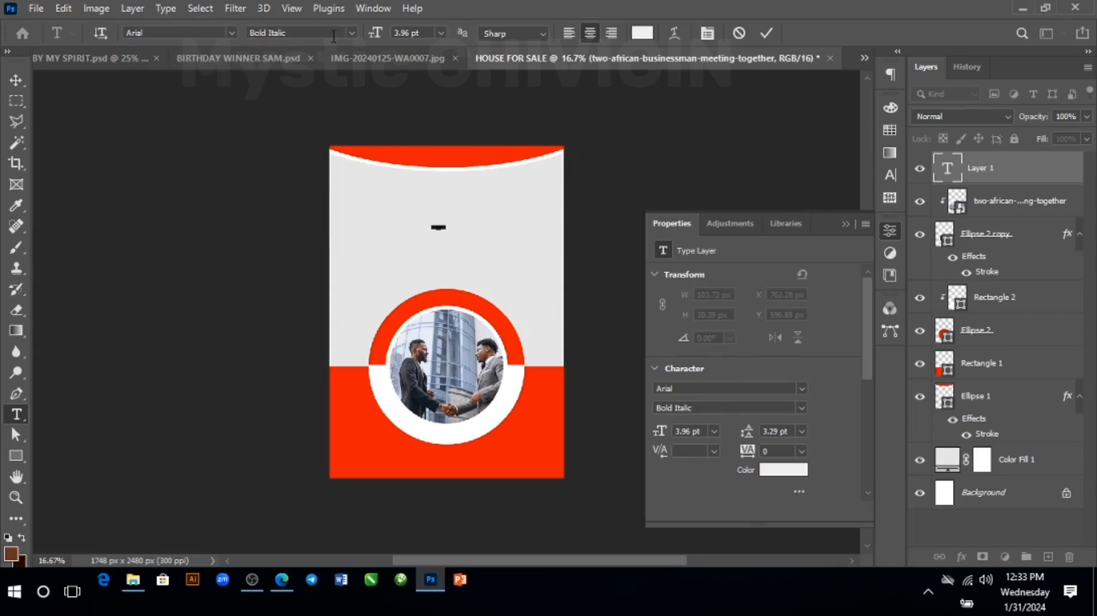
click(352, 32)
click(301, 127)
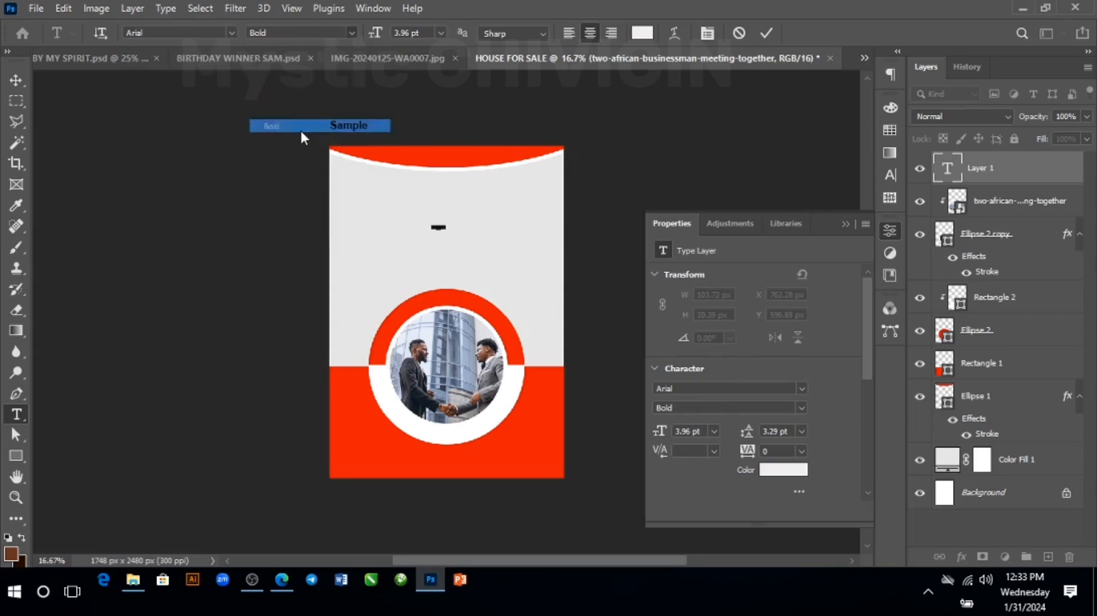
Set the text colour to black and enter the heading word HOUSE.
click(642, 33)
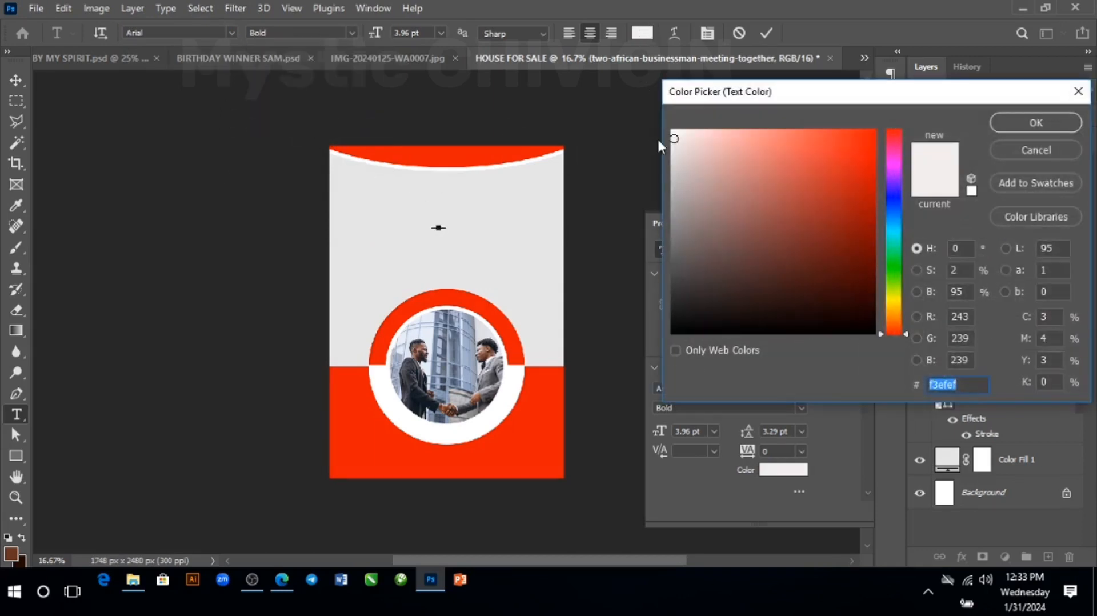
drag(741, 217, 620, 351)
key(Return)
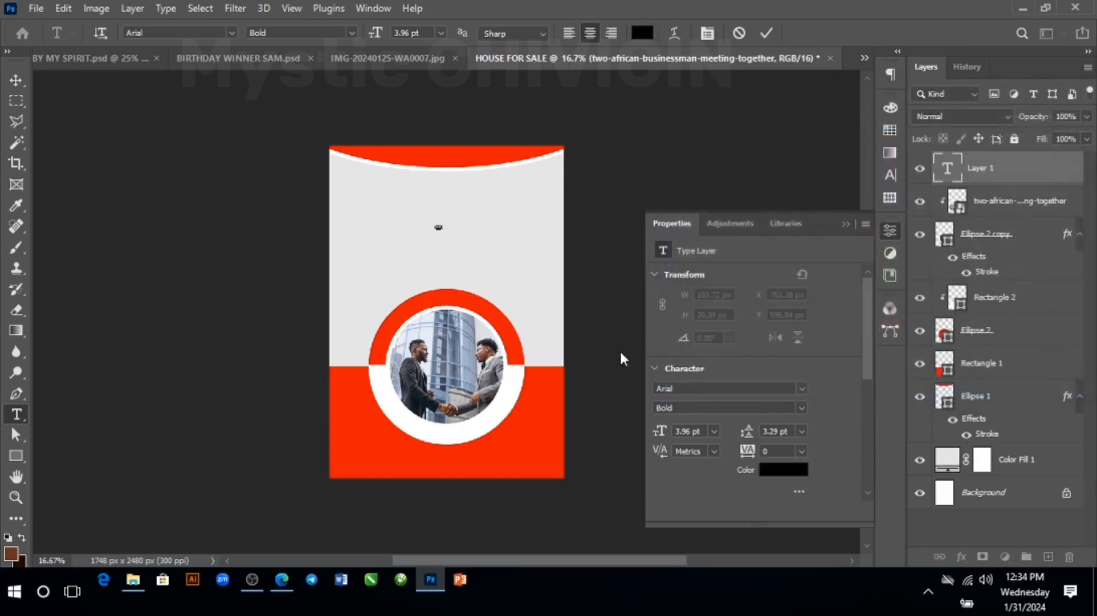
click(766, 33)
Scale the HOUSE text up to about 1386%, roughly 814 px wide.
key(v)
key(ctrl+t)
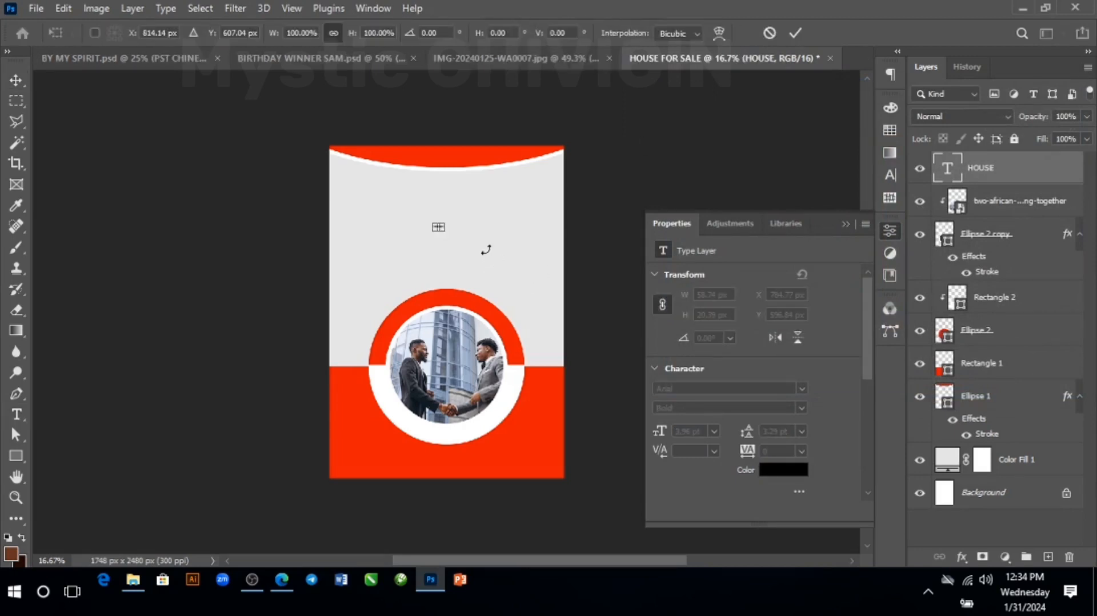
drag(440, 228, 494, 246)
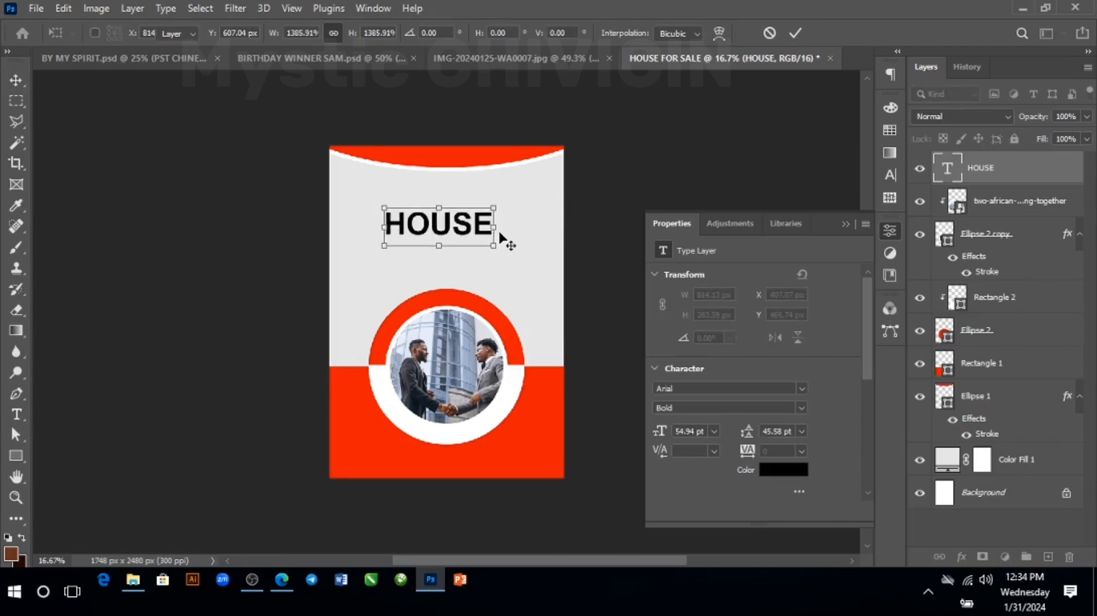
key(Return)
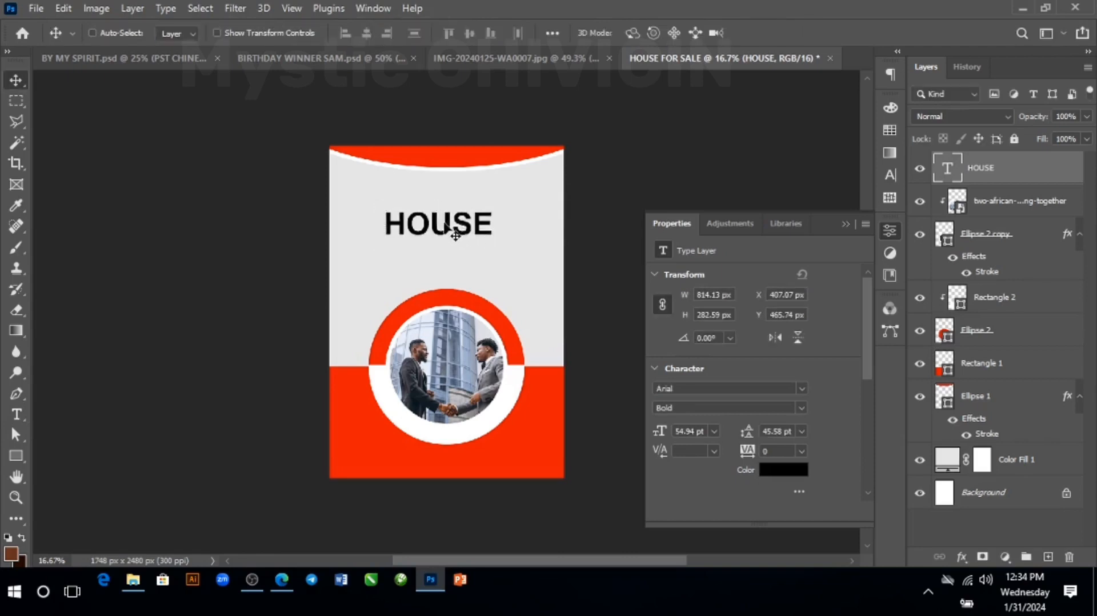
Centre HOUSE on the page and place a copy of it reading FOR SALE close beneath it.
drag(447, 228, 457, 259)
double_click(456, 261)
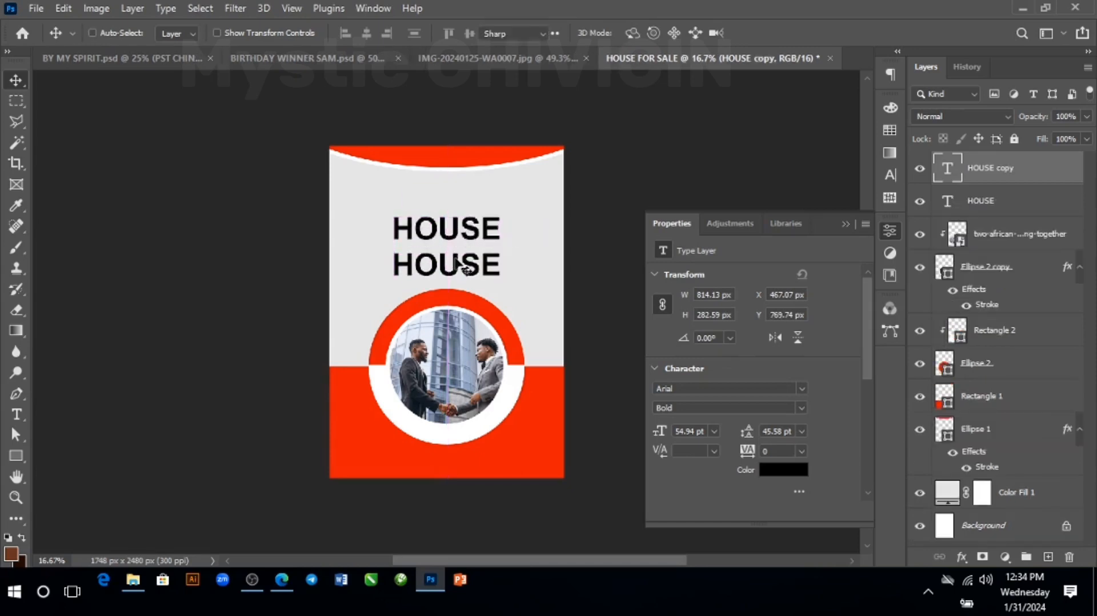
text(FOR SALE)
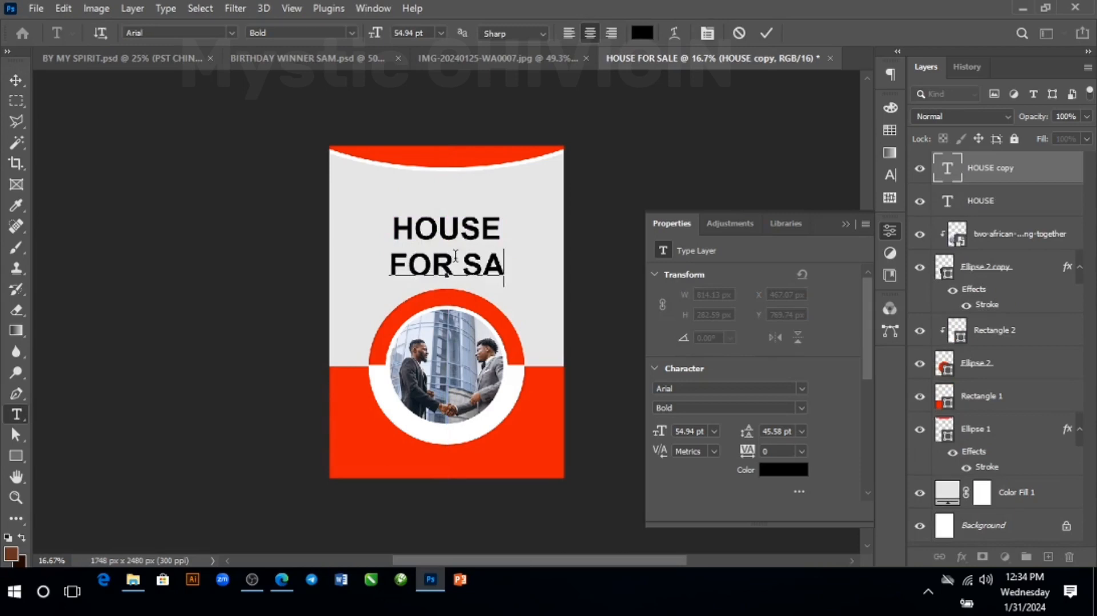
click(766, 33)
drag(463, 272, 463, 269)
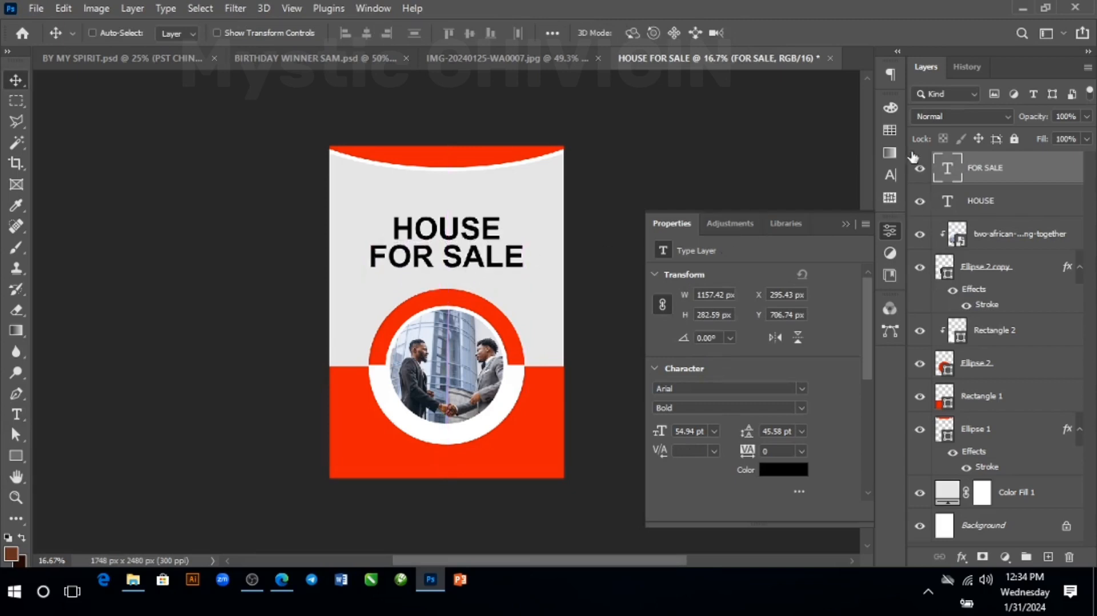
Recolour the FOR SALE text with the red sampled from the curved shape at the page's upper edge.
click(890, 175)
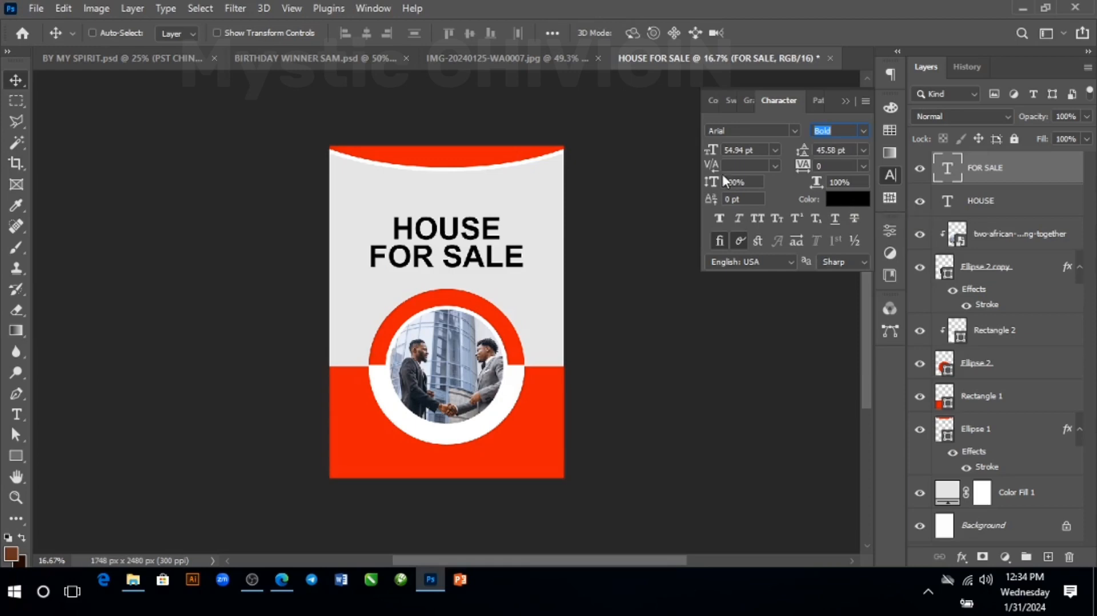
click(14, 416)
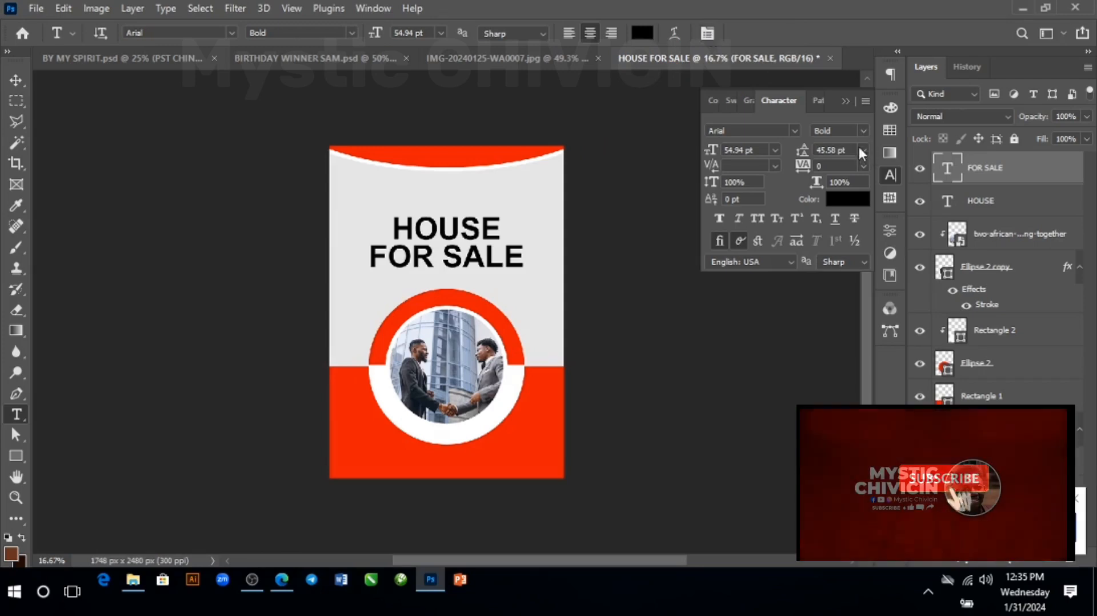
click(847, 207)
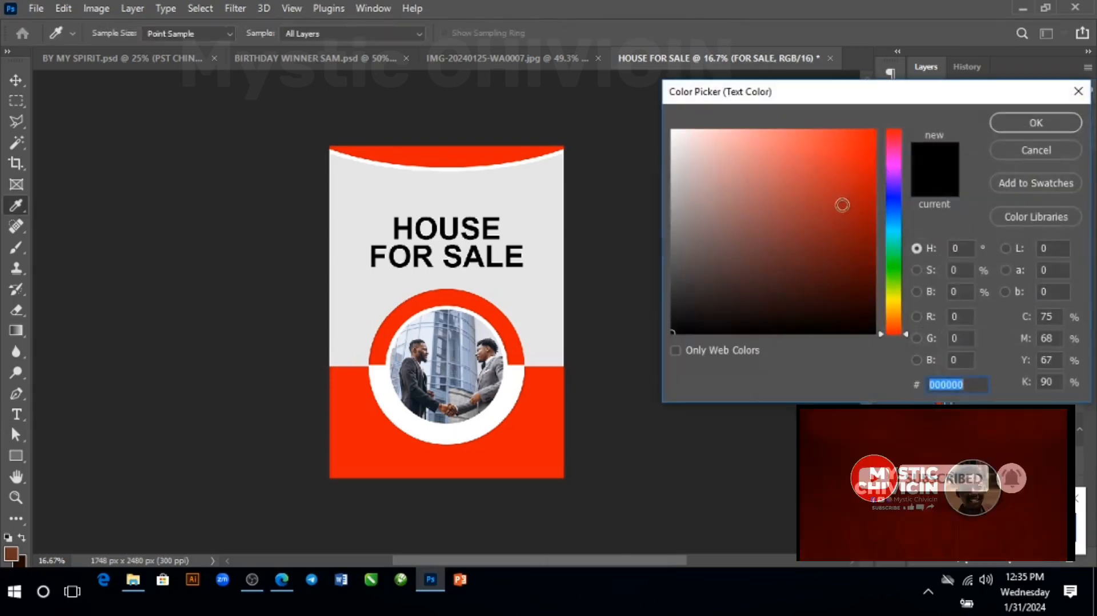
click(474, 154)
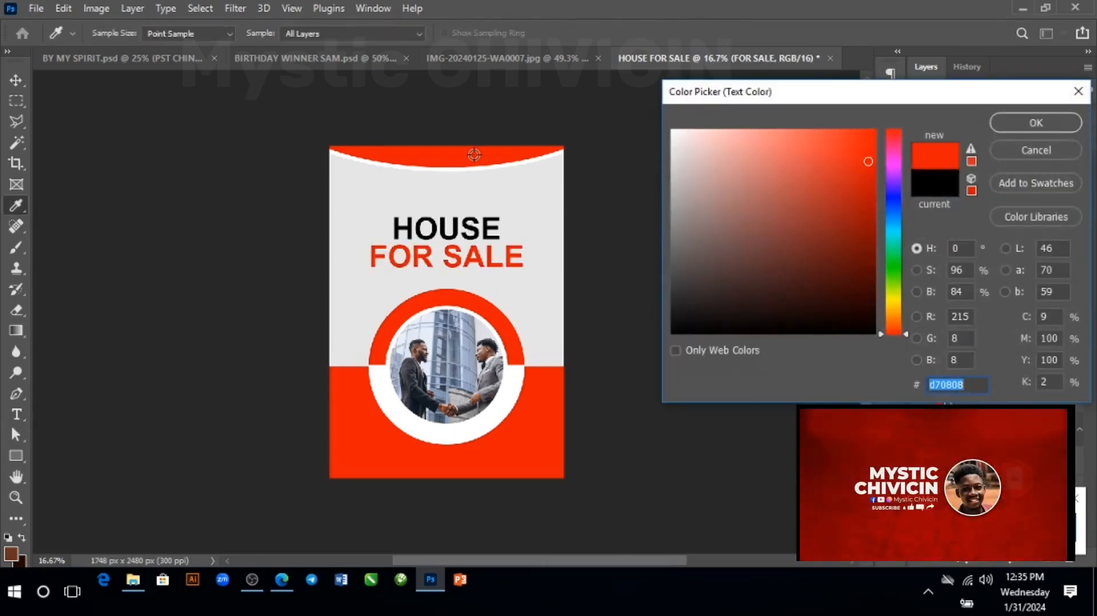
click(1009, 122)
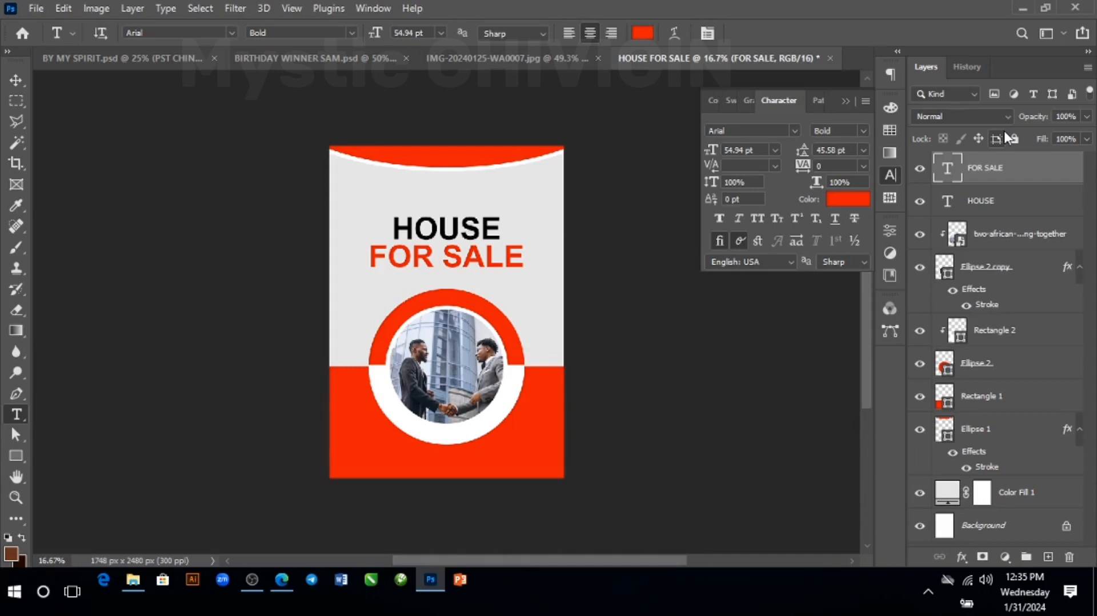
Draw a thin rectangle about 175 by 34 px just left of the word HOUSE and fill it with black.
click(16, 455)
click(86, 456)
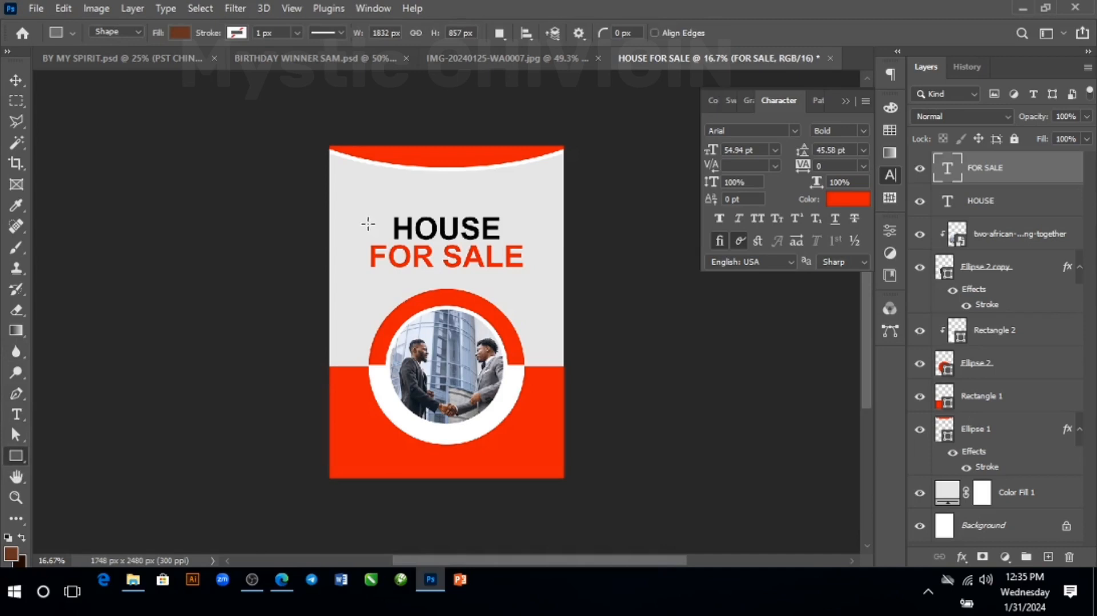
drag(367, 224, 392, 226)
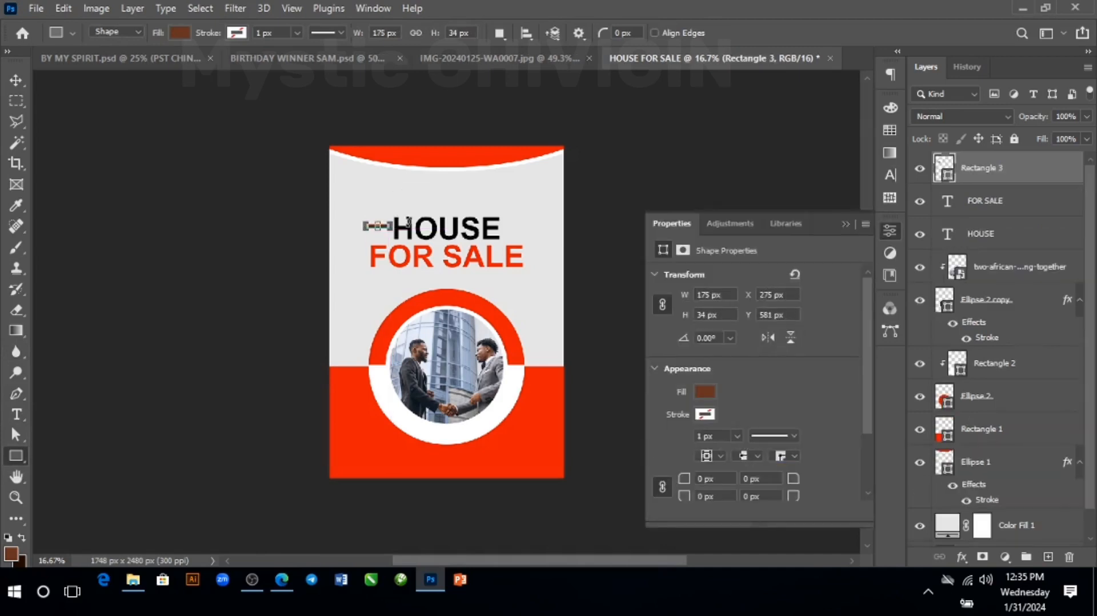
double_click(947, 173)
drag(767, 244, 639, 330)
key(Return)
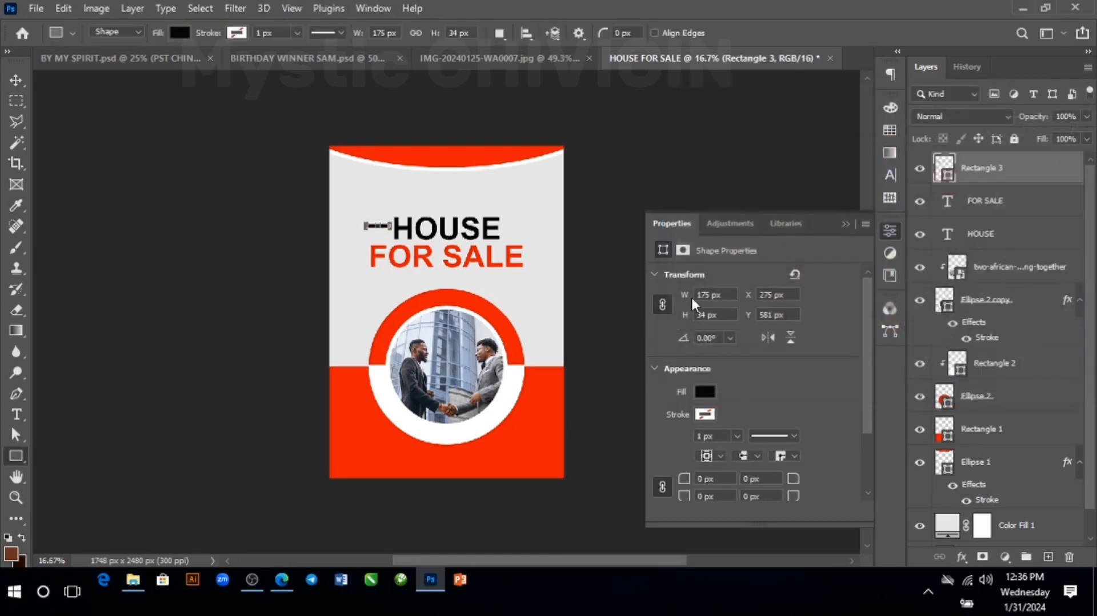
Duplicate the black Rectangle 3 bar and move the copy level with it to the right side of HOUSE.
key(v)
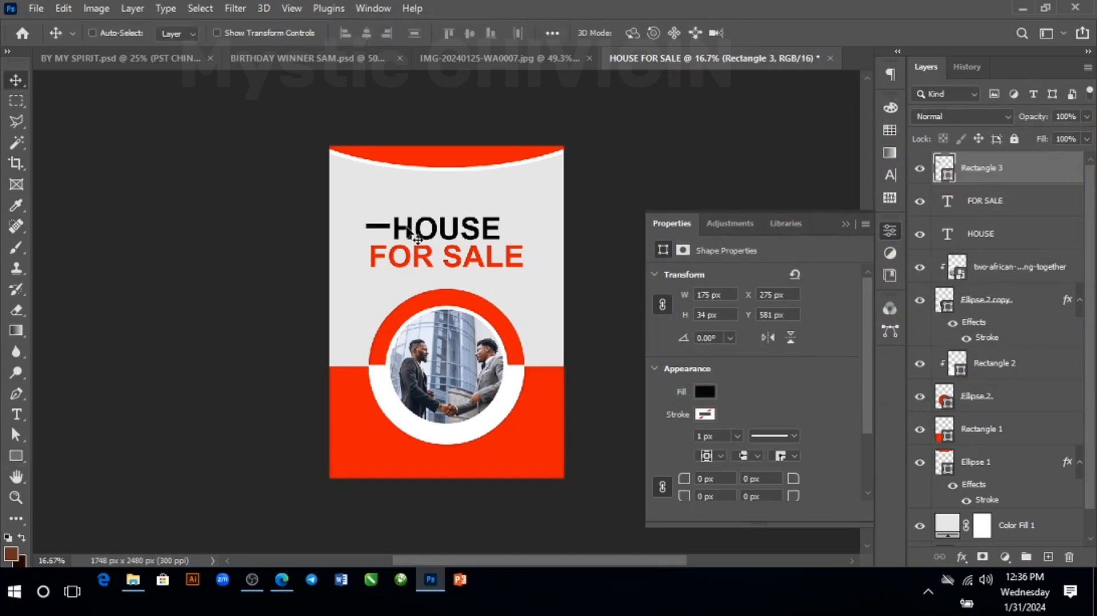
key(ctrl)
key(ctrl+j)
drag(375, 228, 510, 230)
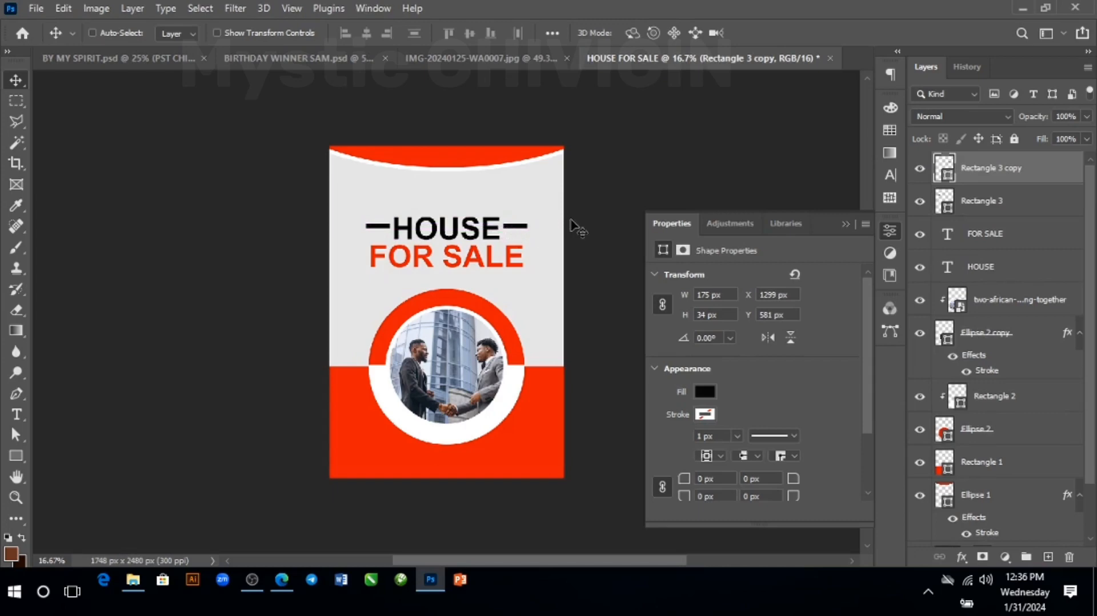